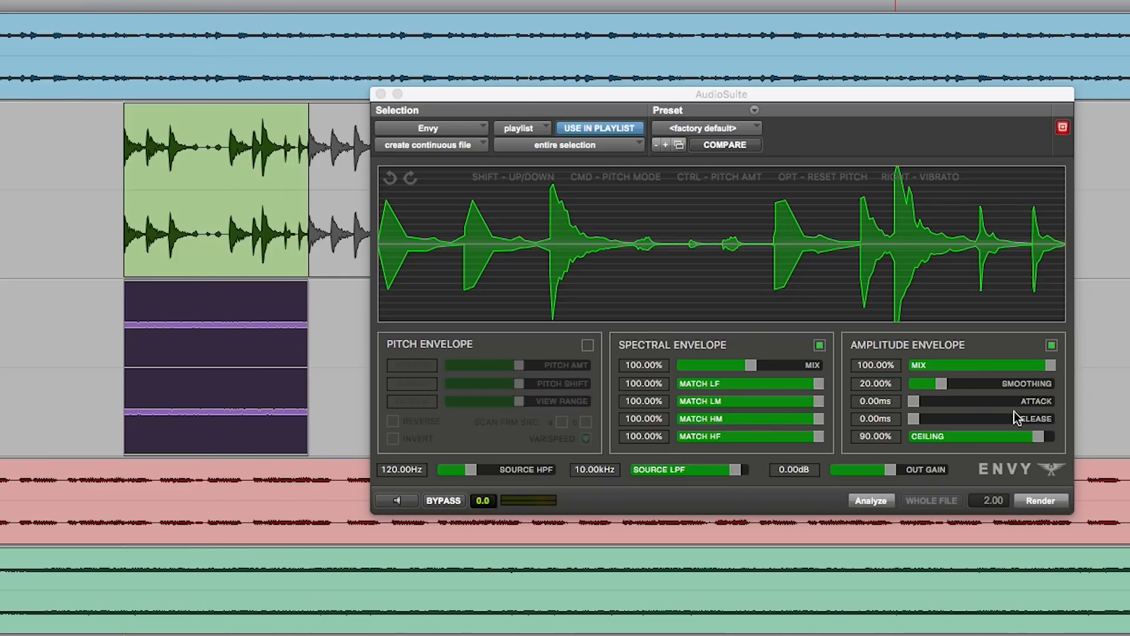
Set the amplitude envelope's ceiling to 100% and smoothing to 2.79%, and render Envy onto the purple clip for playback
left_click(1044, 504)
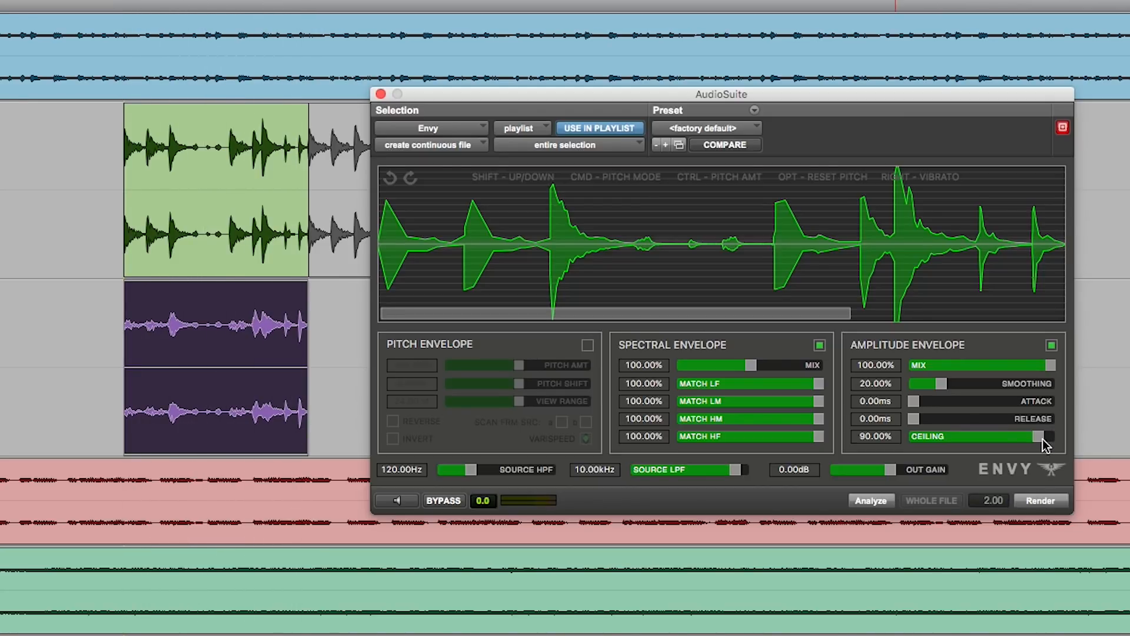
left_click(1040, 436)
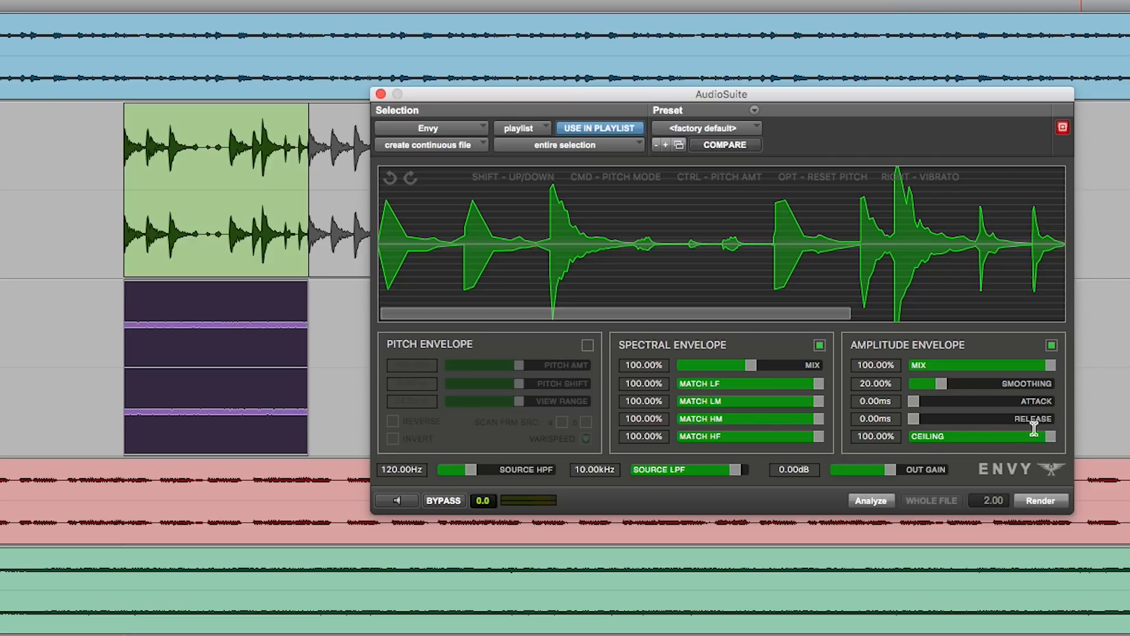
left_click_drag(941, 383, 916, 383)
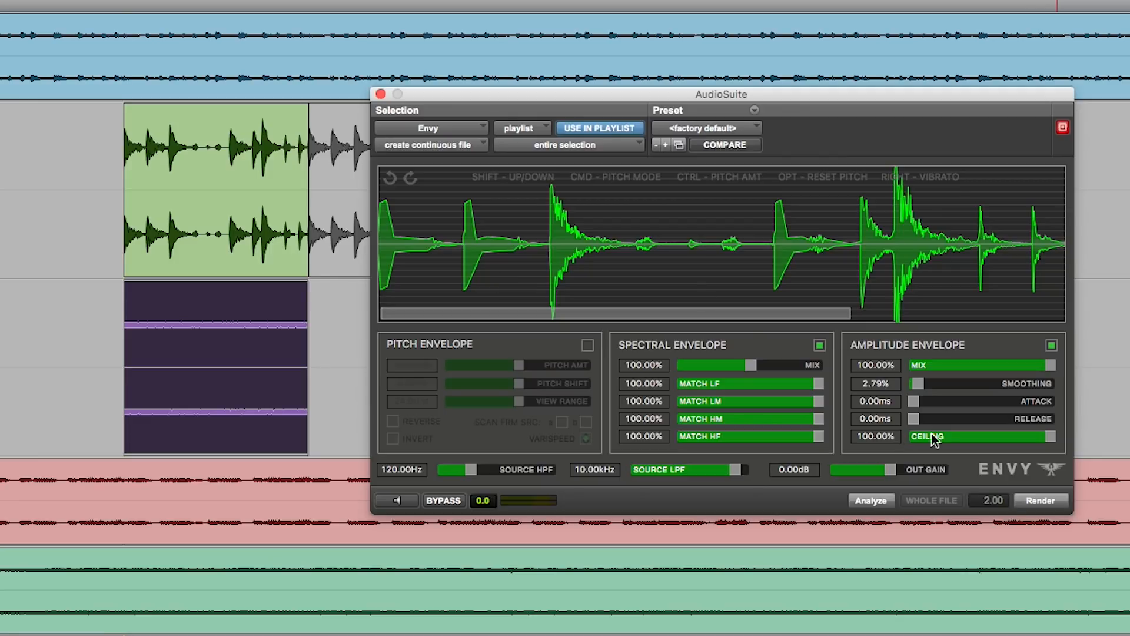
left_click(1040, 501)
key("space")
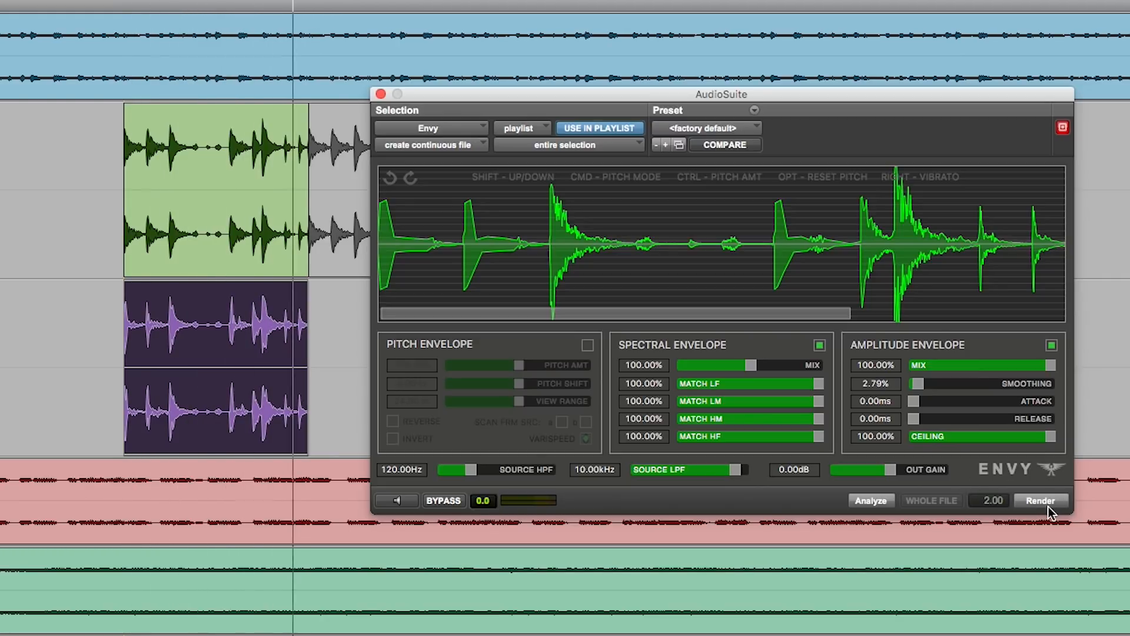
Render Envy onto the purple clip three more times with the same settings
left_click(1049, 505)
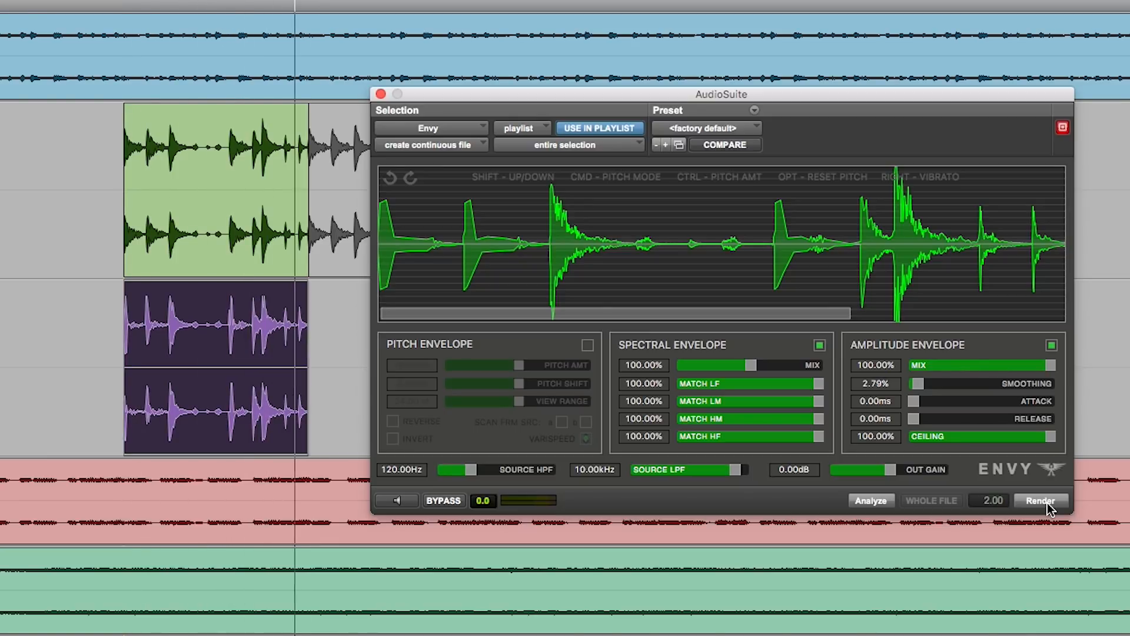
left_click(1048, 505)
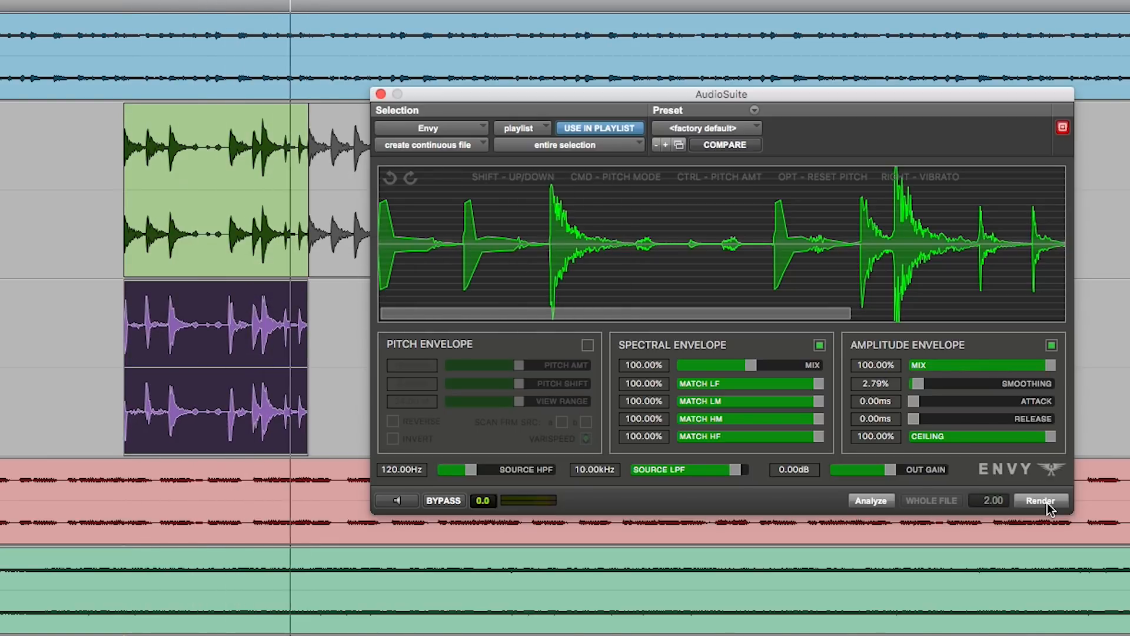
left_click(1047, 505)
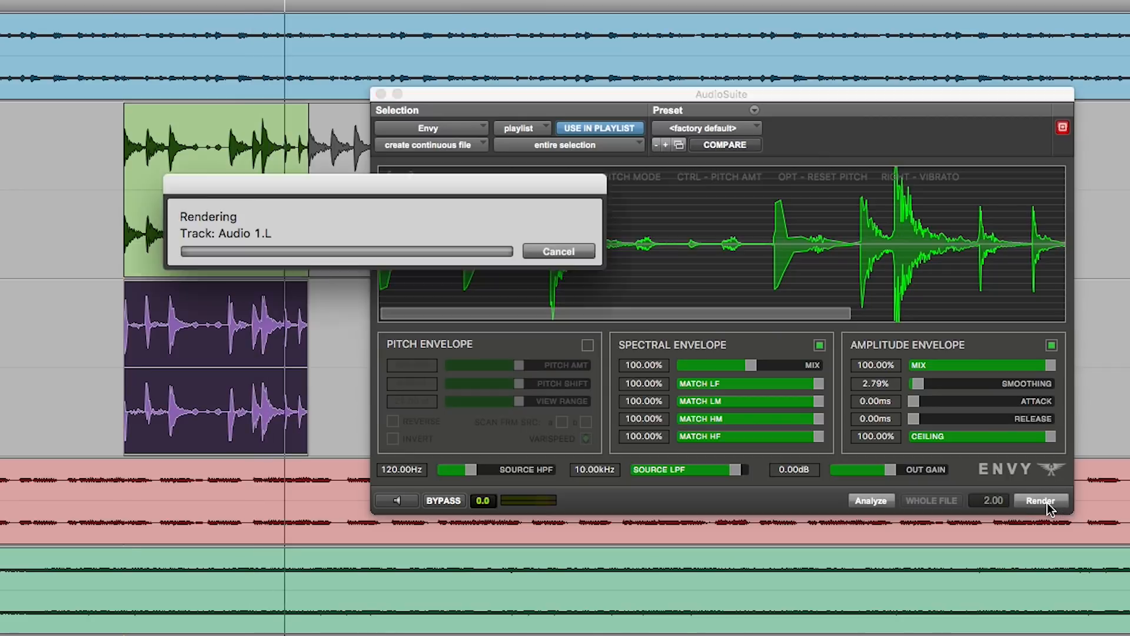
Enable the pitch envelope in Smooth mode, draw a freehand curve that rises, dips, peaks and levels off, and invert it
left_click(588, 345)
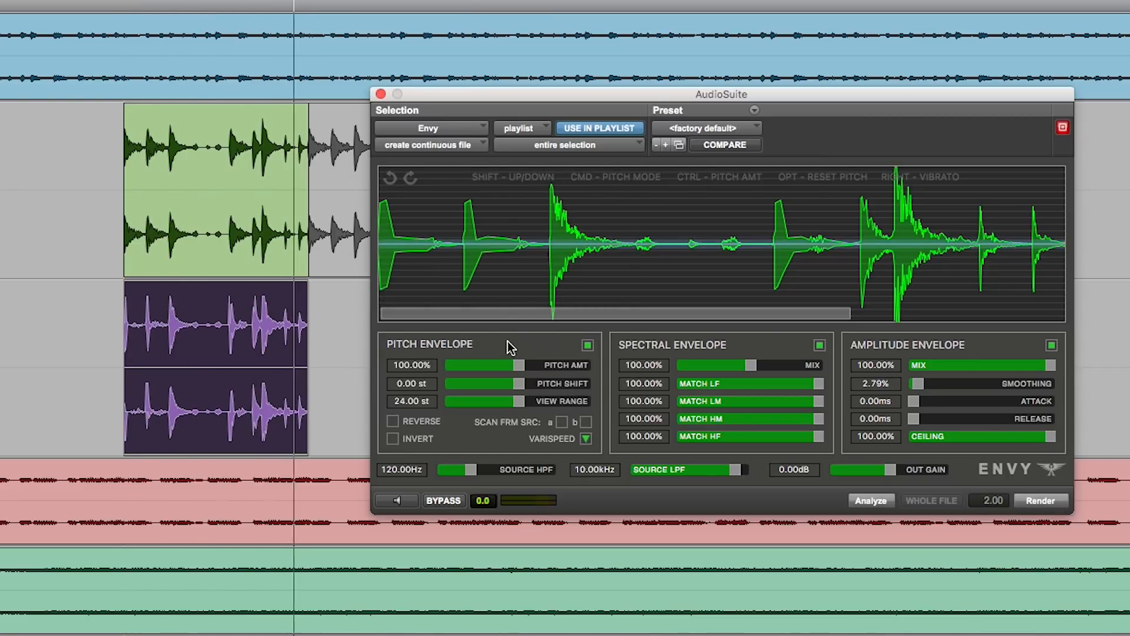
left_click(424, 240, "super")
mouse_move(380, 242)
left_mouse_down()
mouse_move(429, 147)
mouse_move(545, 309)
mouse_move(1064, 251)
left_mouse_up()
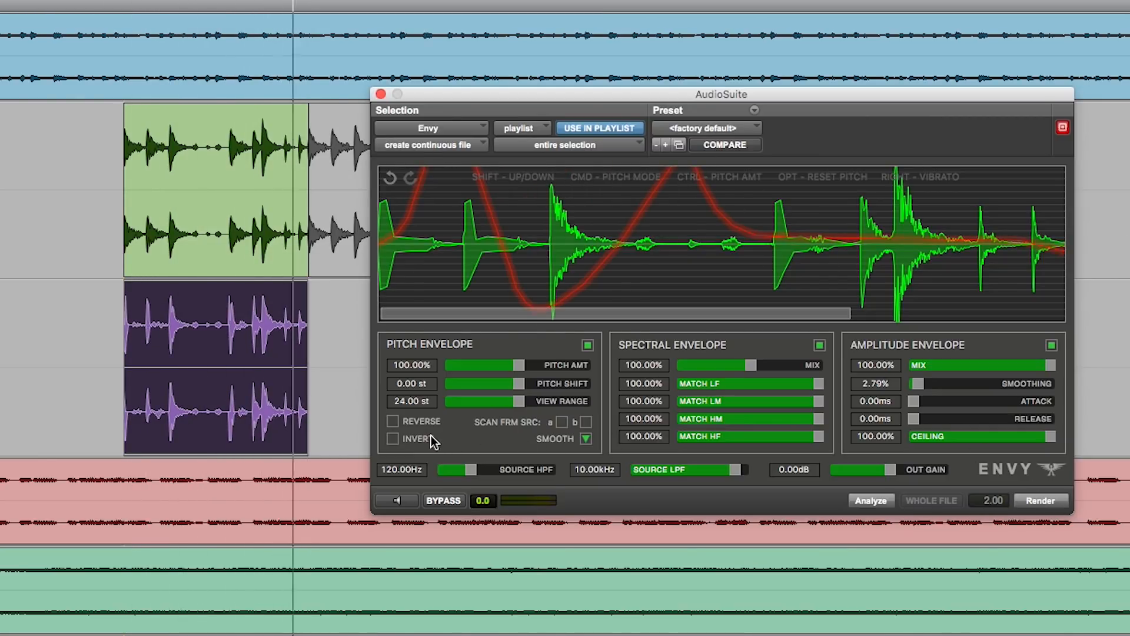
left_click(392, 439)
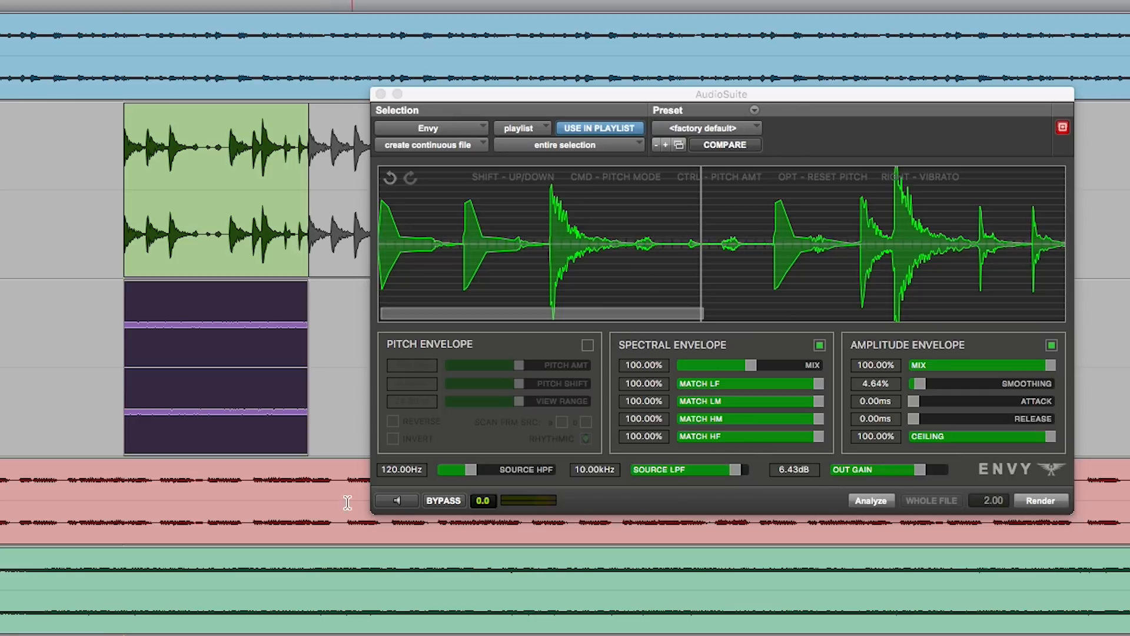
Preview the effect and lower the spectral envelope's Match LF to 10%, LM to 0%, HM to 13.14% and HF to 9.76%
left_click(395, 501)
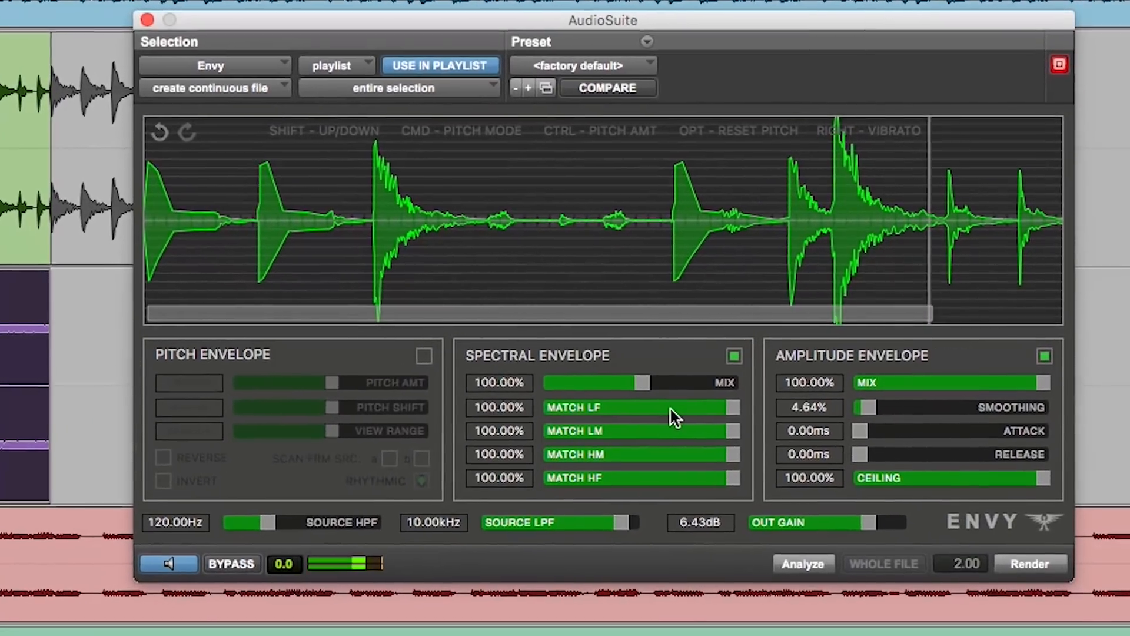
left_click_drag(670, 407, 490, 446)
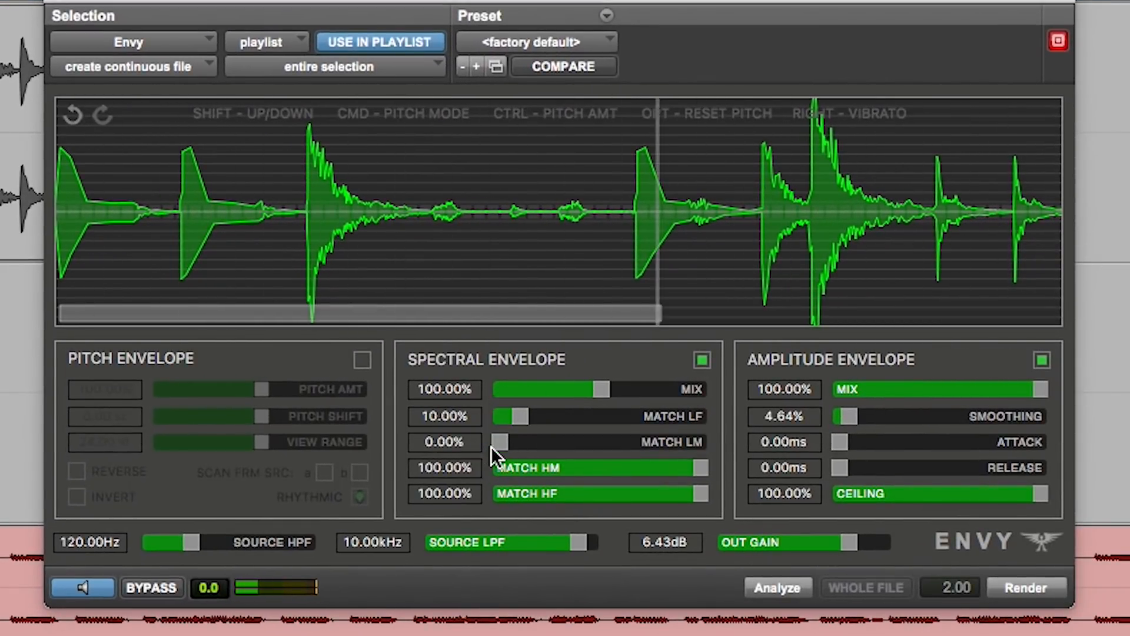
left_click(525, 468)
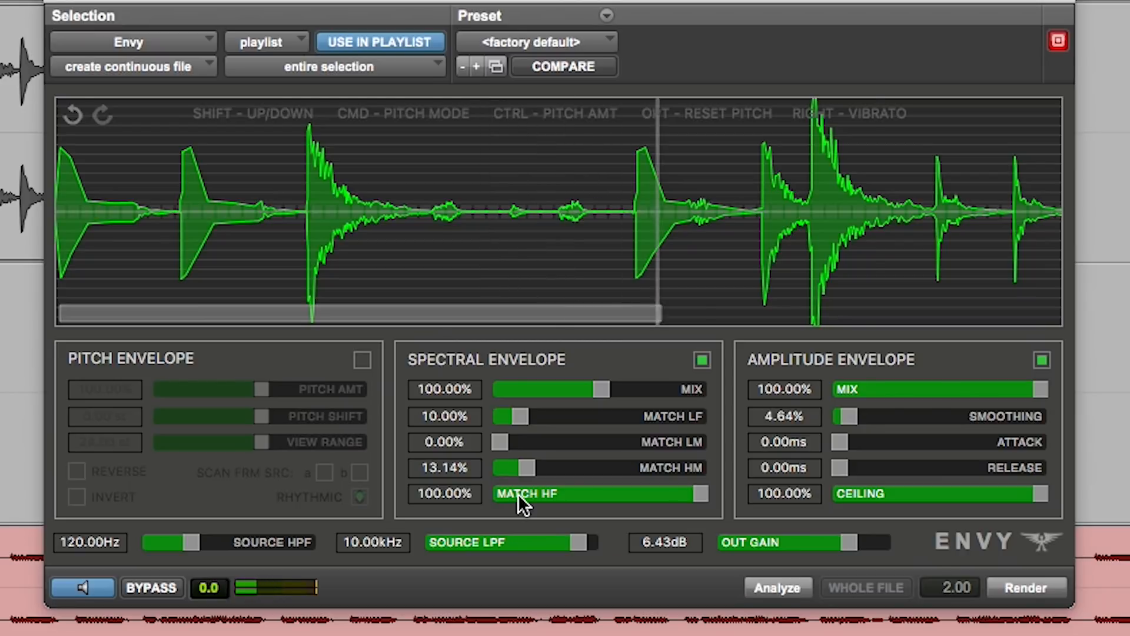
left_click(518, 493)
Try Match HM at 86.28%, raise Match LM to 91.06%, and lower Match HM to 5.73%
left_click(672, 469)
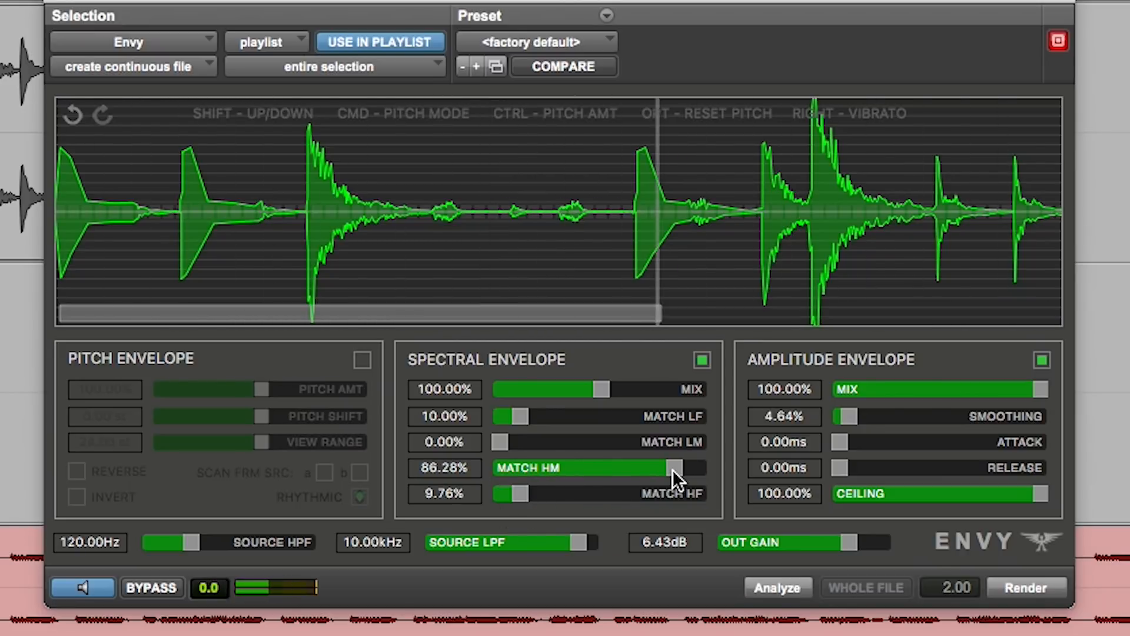
left_click(682, 442)
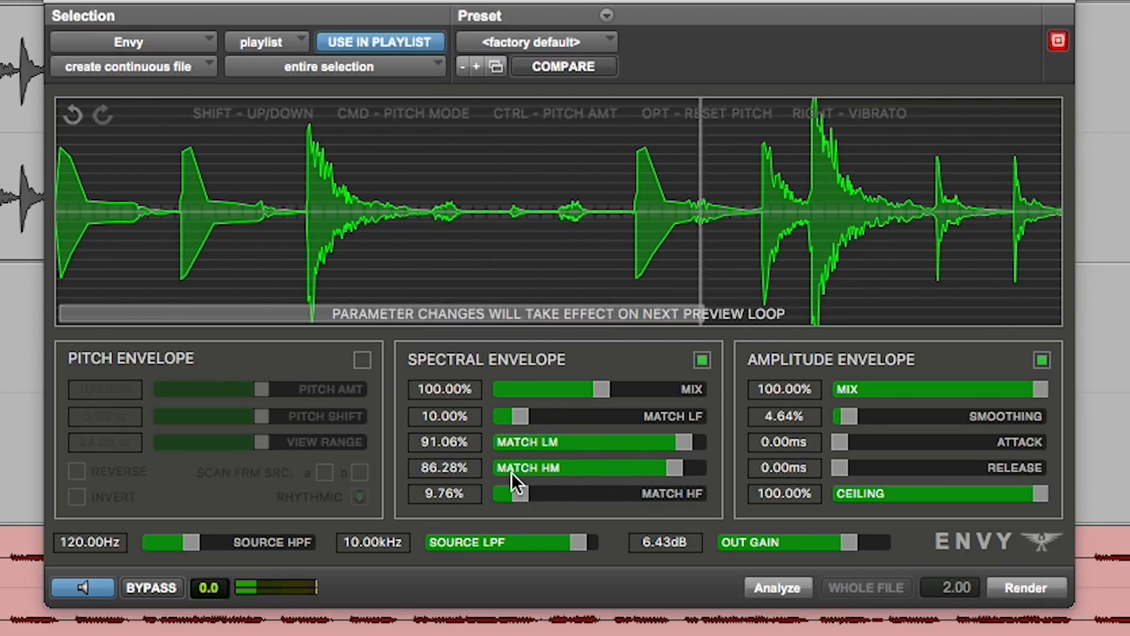
left_click(511, 469)
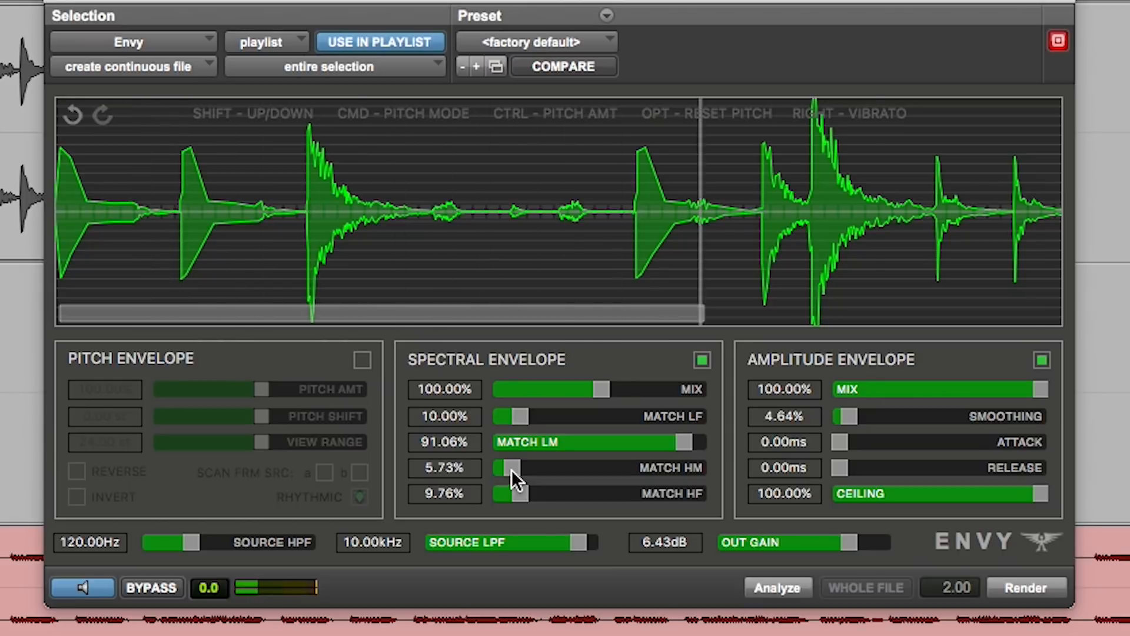
Set the spectral envelope's Mix to 200%, Match HF to 95.69% and Match HM to 95.31%
left_click_drag(597, 389, 704, 389)
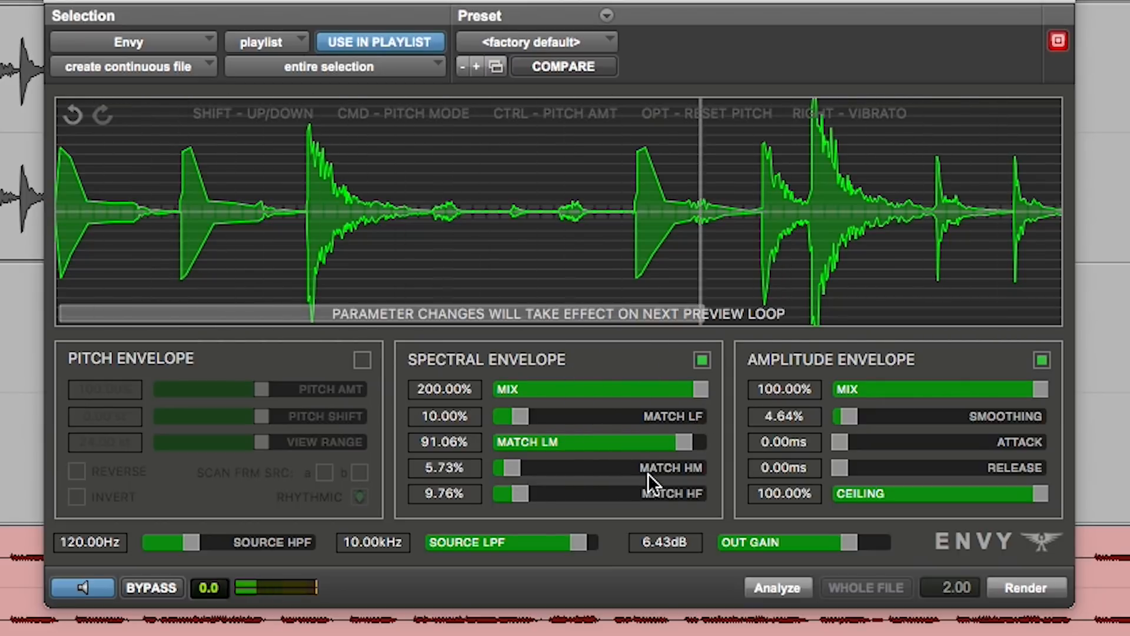
left_click(689, 496)
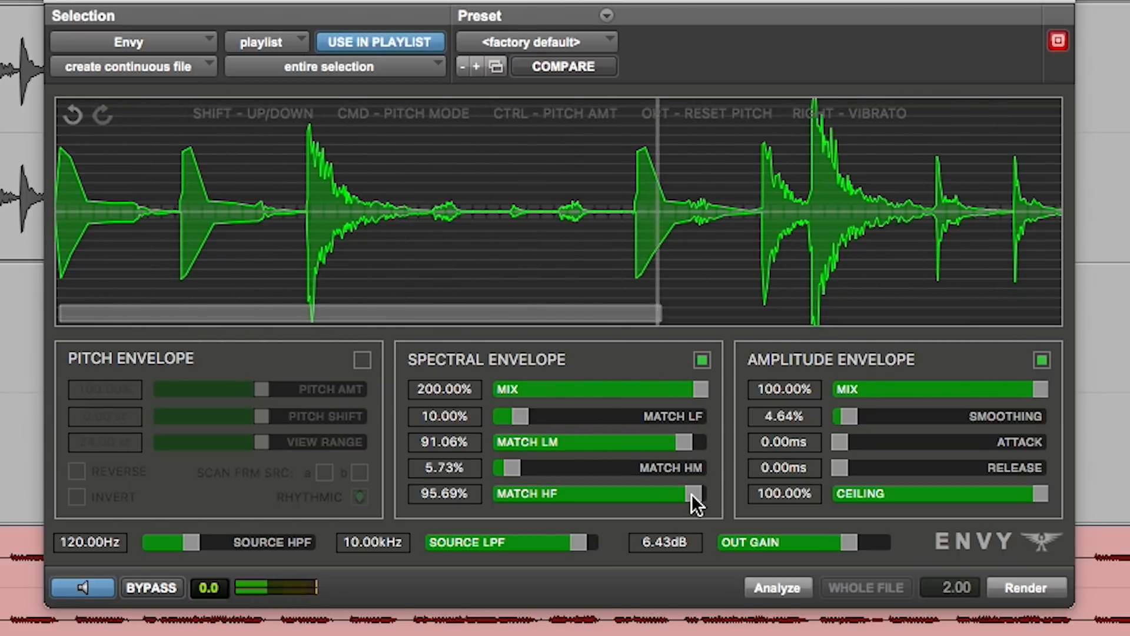
left_click(691, 468)
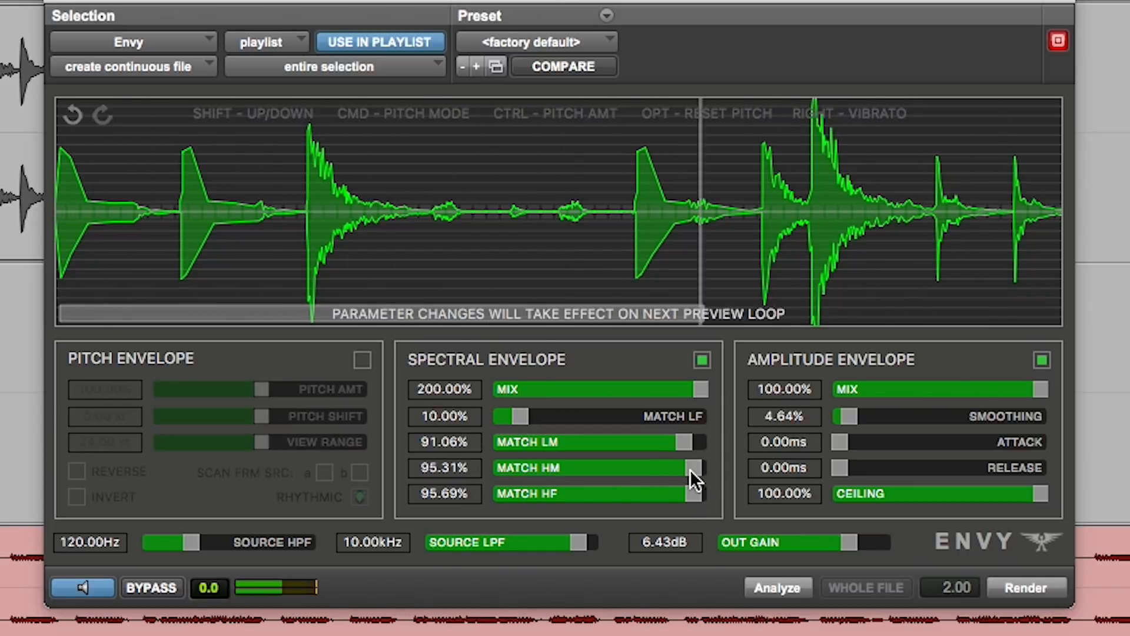
Try Match LM at 6.08% with Match LF at 100%, and restore the spectral Mix and all four match bands to 100%
left_click(510, 441)
left_click_drag(520, 416, 726, 411)
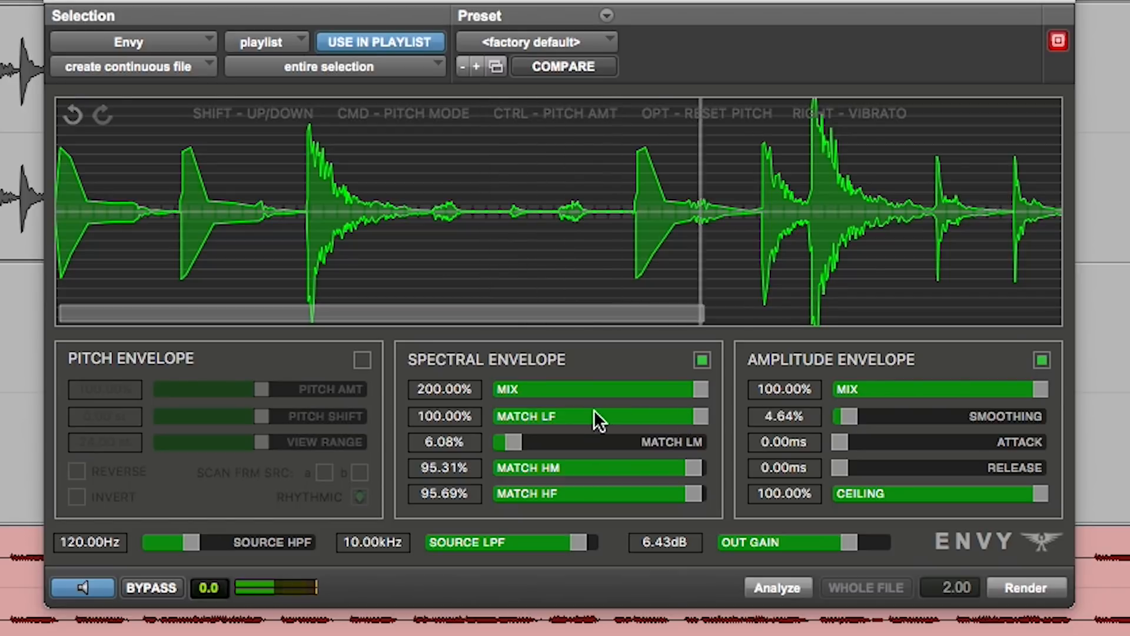
left_click_drag(578, 440, 587, 394)
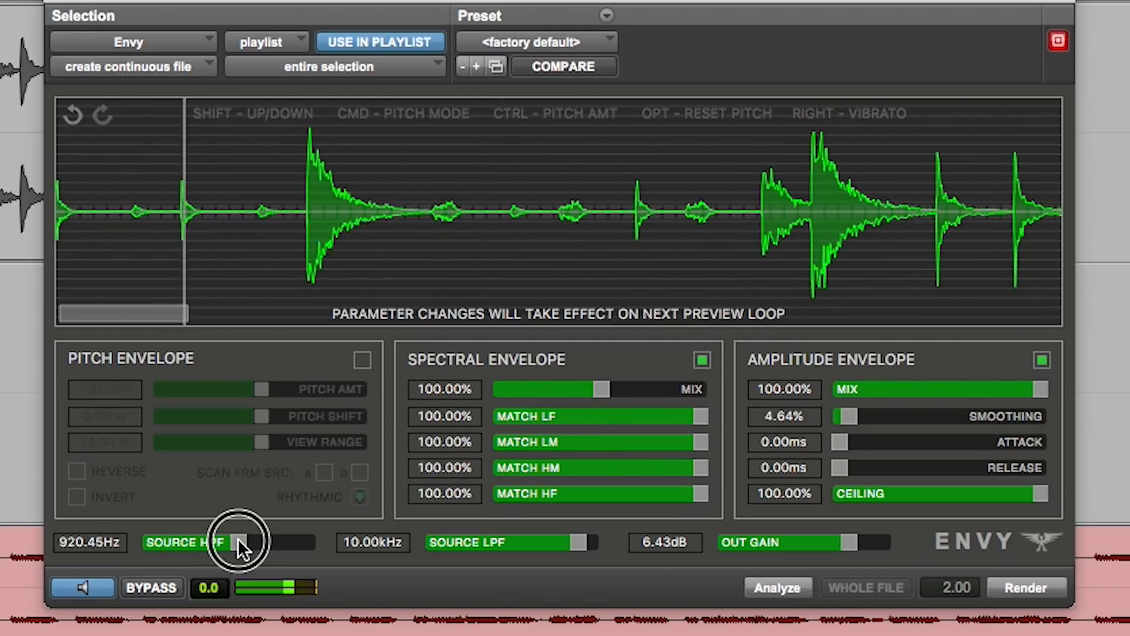
Try the source high-pass filter at 4561.22 Hz, lower it to 780.90 Hz, and set the source low-pass filter to 3.63 kHz
left_click_drag(237, 539, 273, 541)
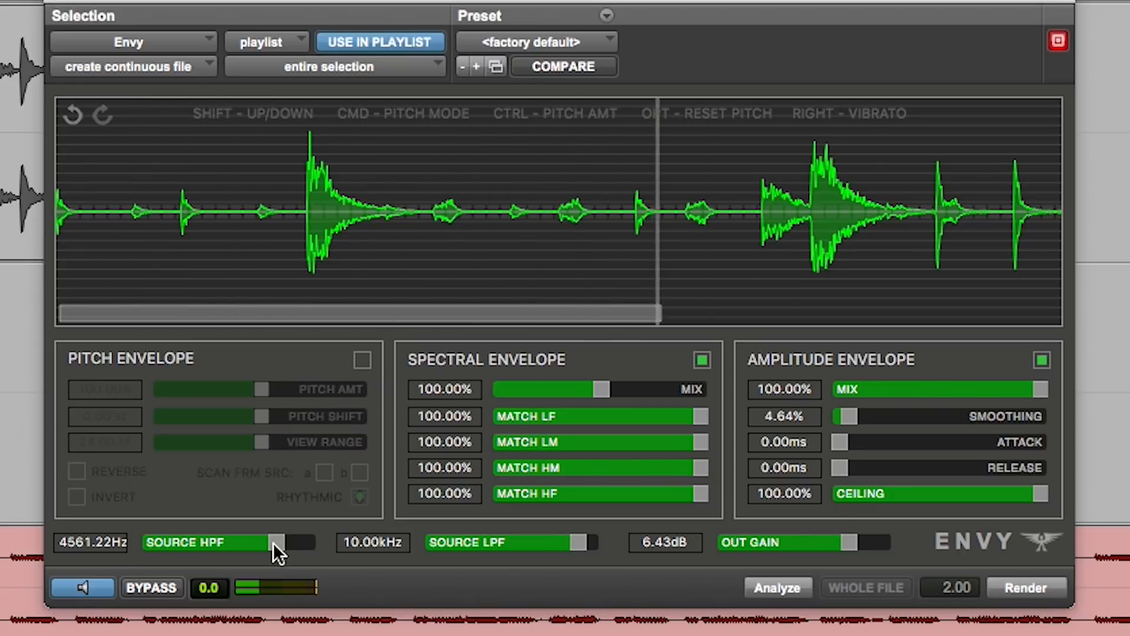
left_click_drag(270, 542, 235, 542)
left_click_drag(482, 541, 550, 541)
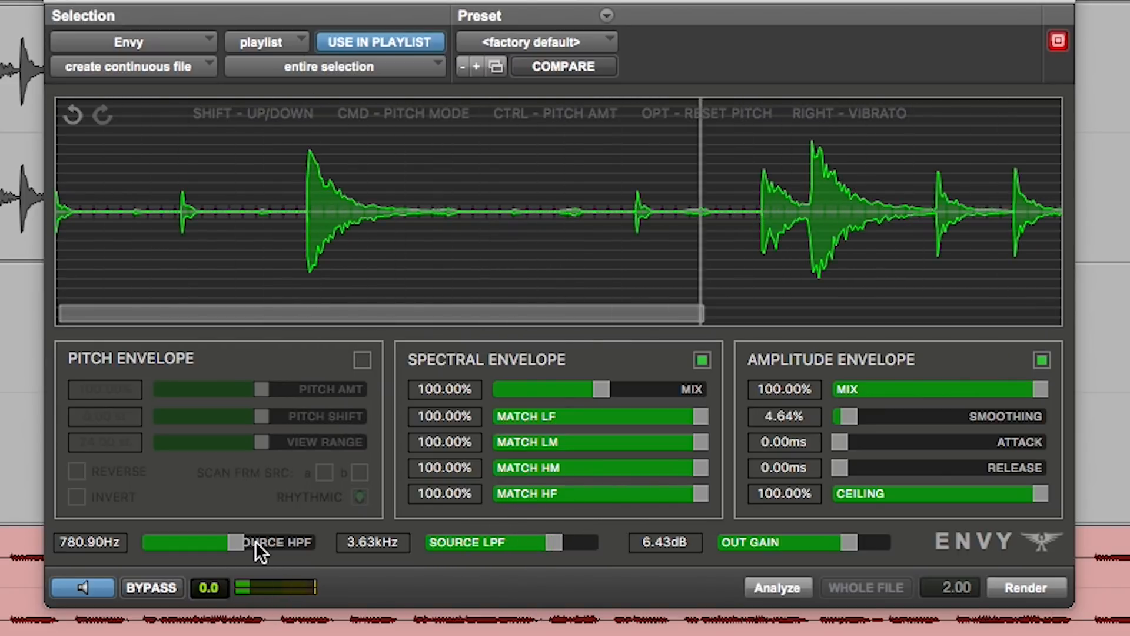
Lower the source high-pass filter to about its minimum and the source low-pass filter to below 0.35 kHz during preview
left_click_drag(238, 542, 217, 542)
left_click_drag(506, 546, 510, 546)
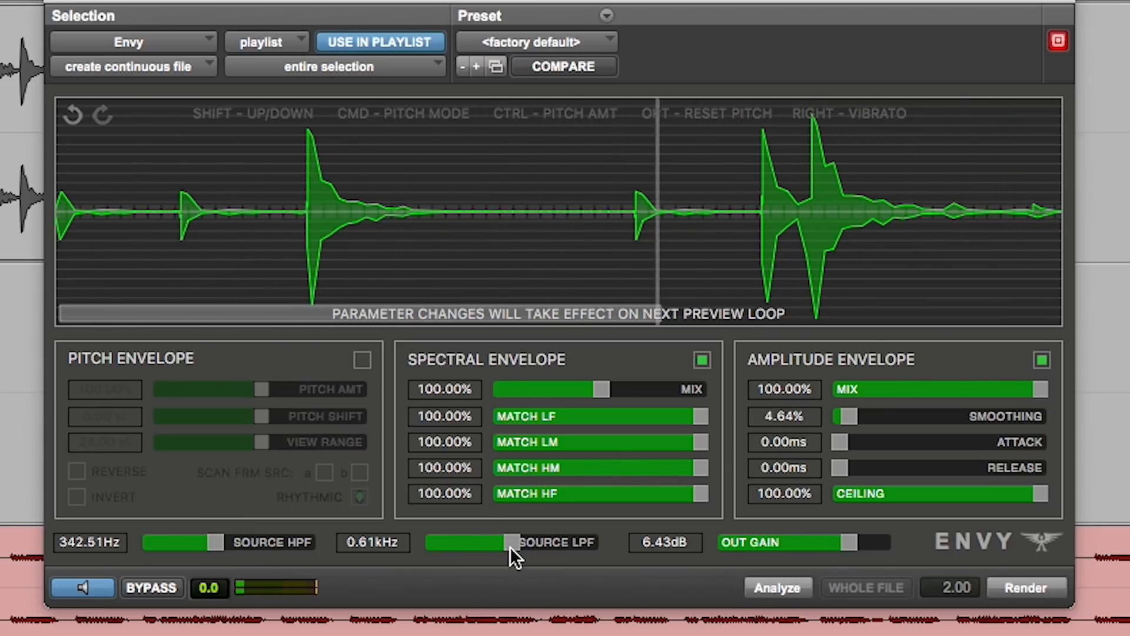
left_click_drag(510, 546, 497, 546)
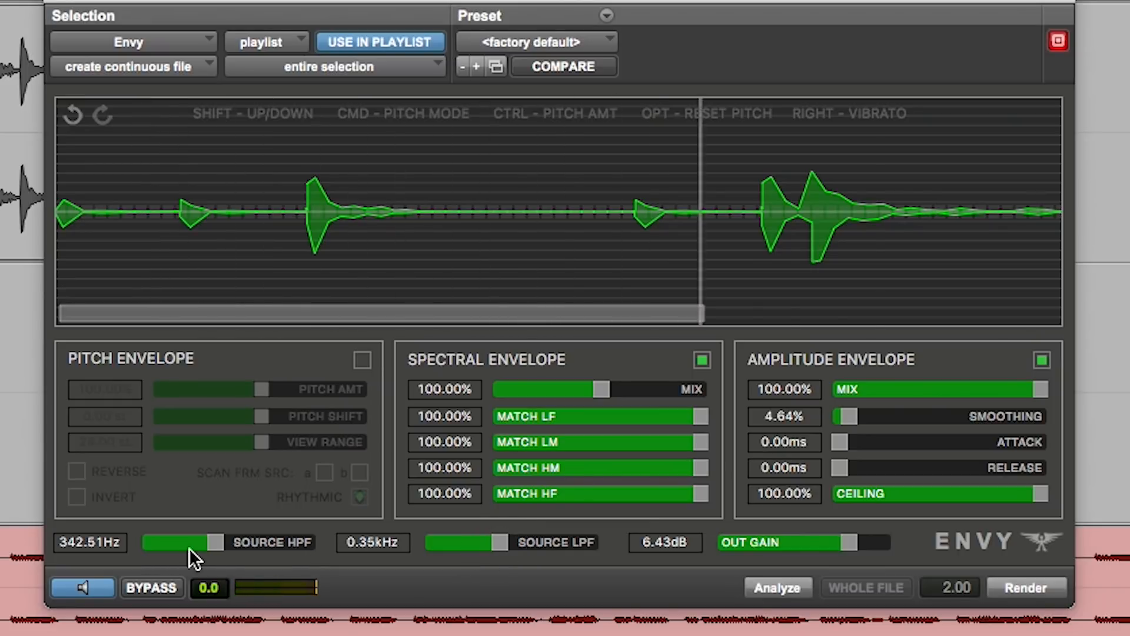
left_click_drag(210, 547, 147, 547)
left_click_drag(501, 545, 479, 543)
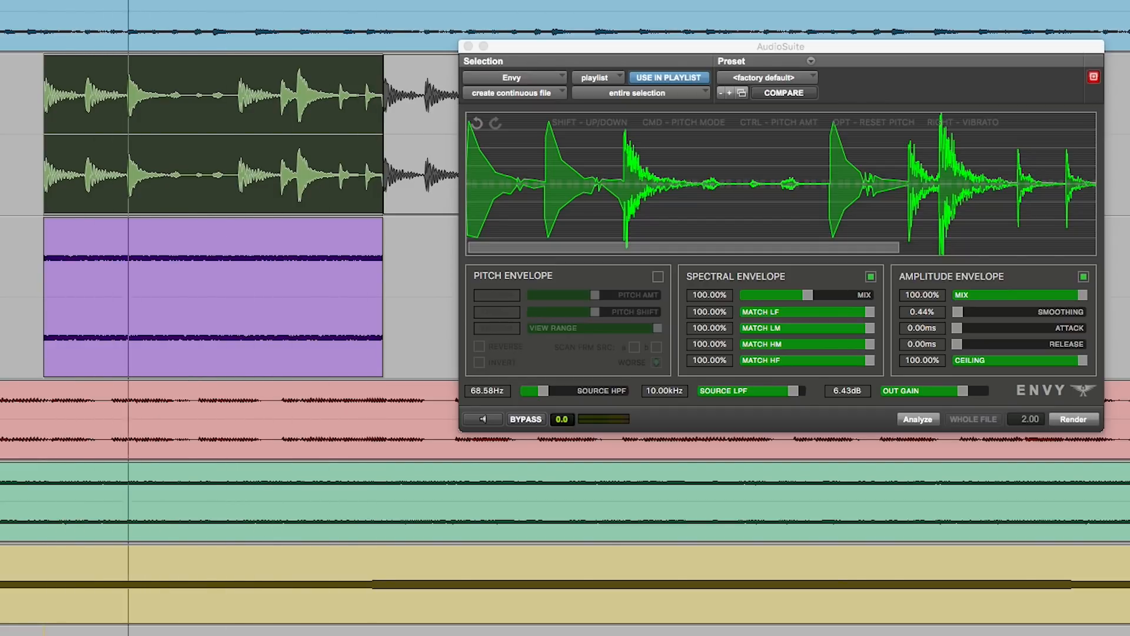
Render Envy onto the matching time range of the green track and the yellow track, lowering the output gain to 0.00 dB
key("space")
left_click(989, 481, "ctrl")
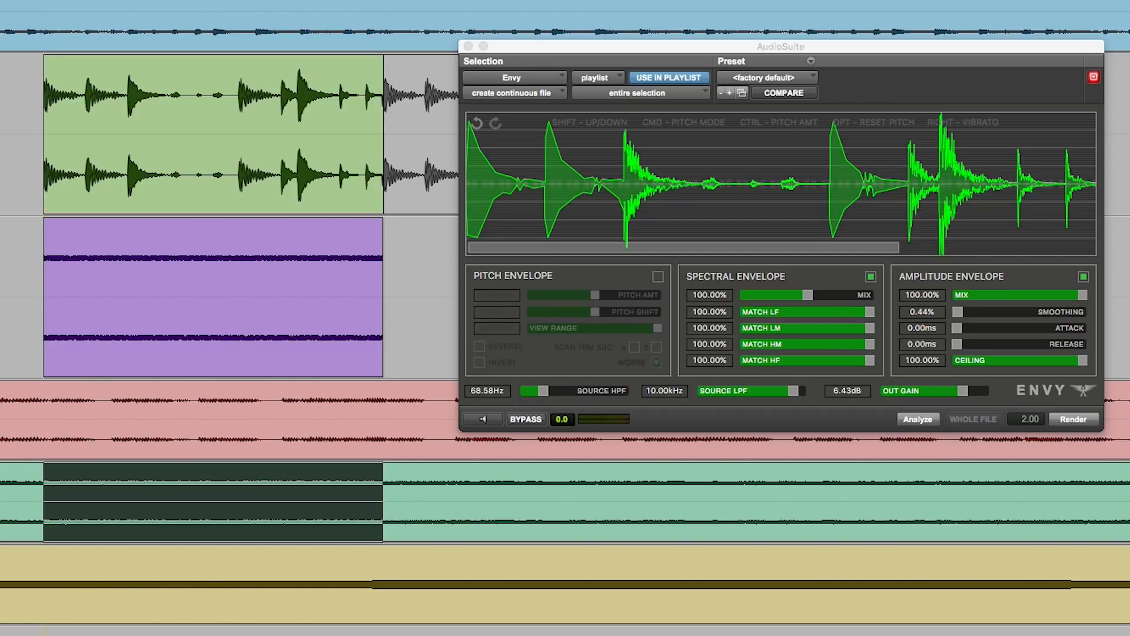
left_click(1071, 421)
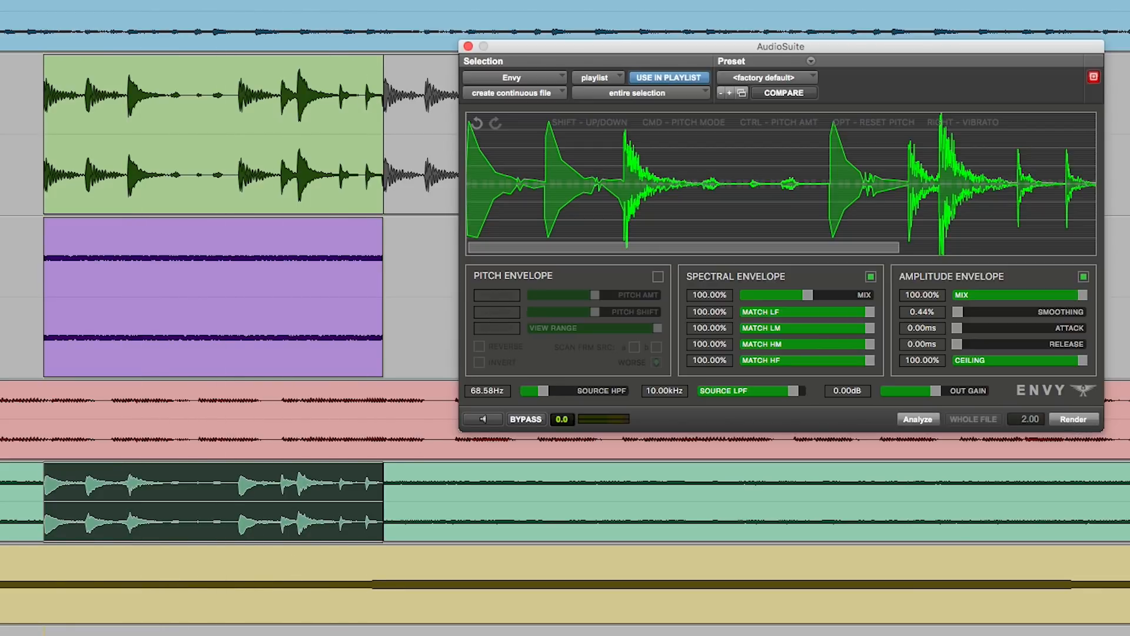
key("semicolon")
left_click(1074, 419)
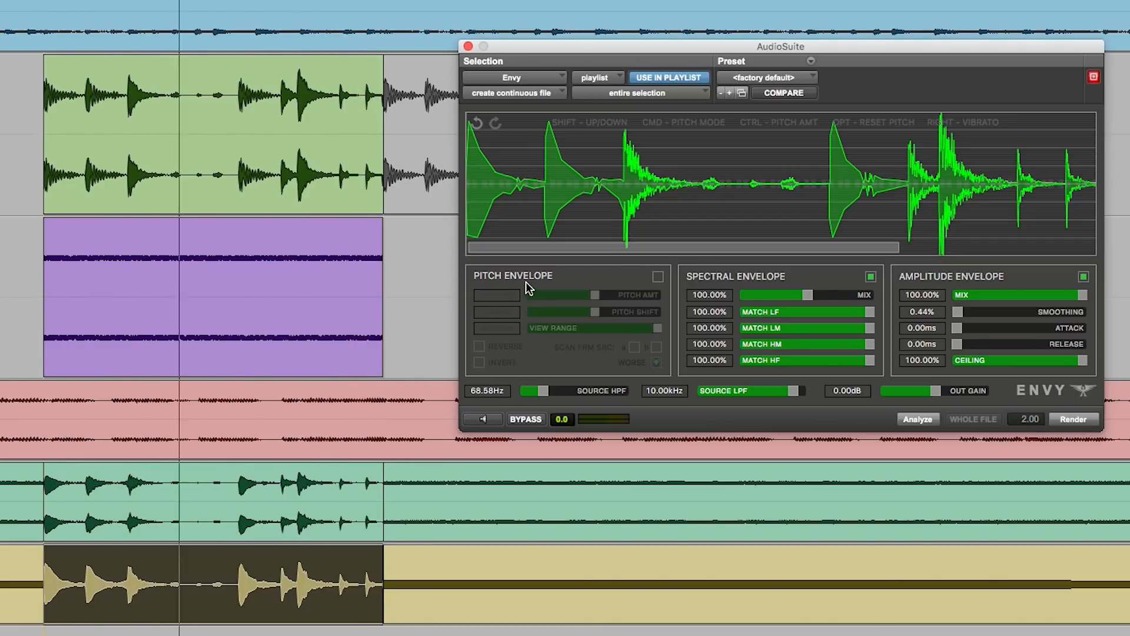
Undo the yellow track's render, enable the pitch envelope, draw a curve that starts high, dips and rises, and render the range again
left_click(533, 276)
key("super+z")
mouse_move(498, 130)
left_mouse_down()
mouse_move(723, 251)
mouse_move(1089, 120)
left_mouse_up()
left_click(1070, 419)
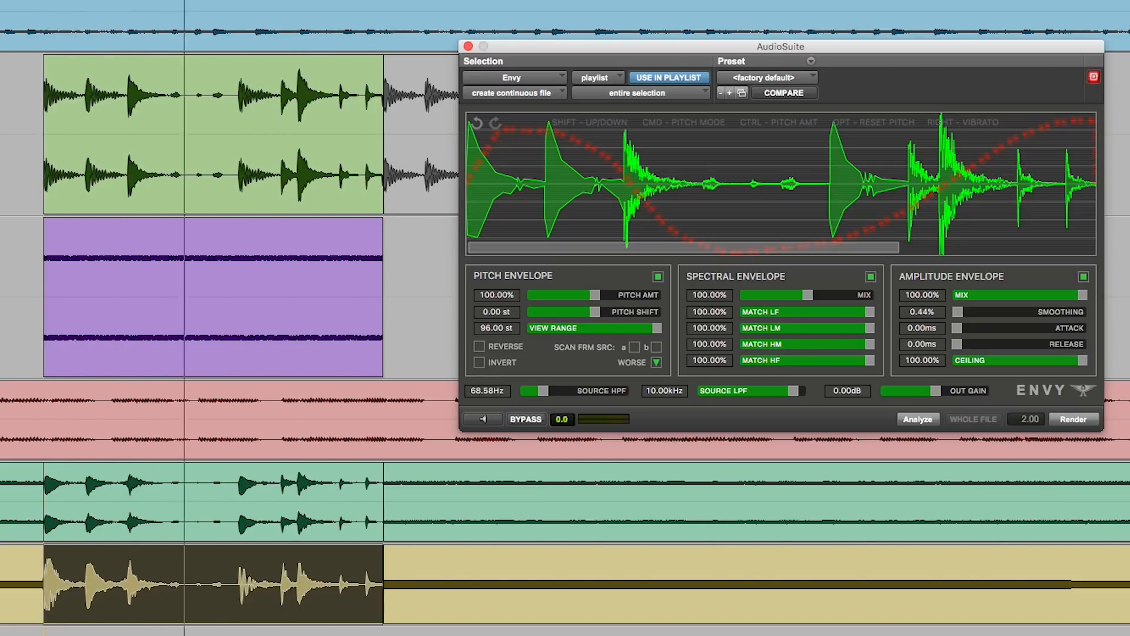
Render Envy onto the matching range of the red track with the pitch curve inverted, and open the pitch mode choices
double_click(88, 391)
left_click(479, 362)
left_click(1068, 419)
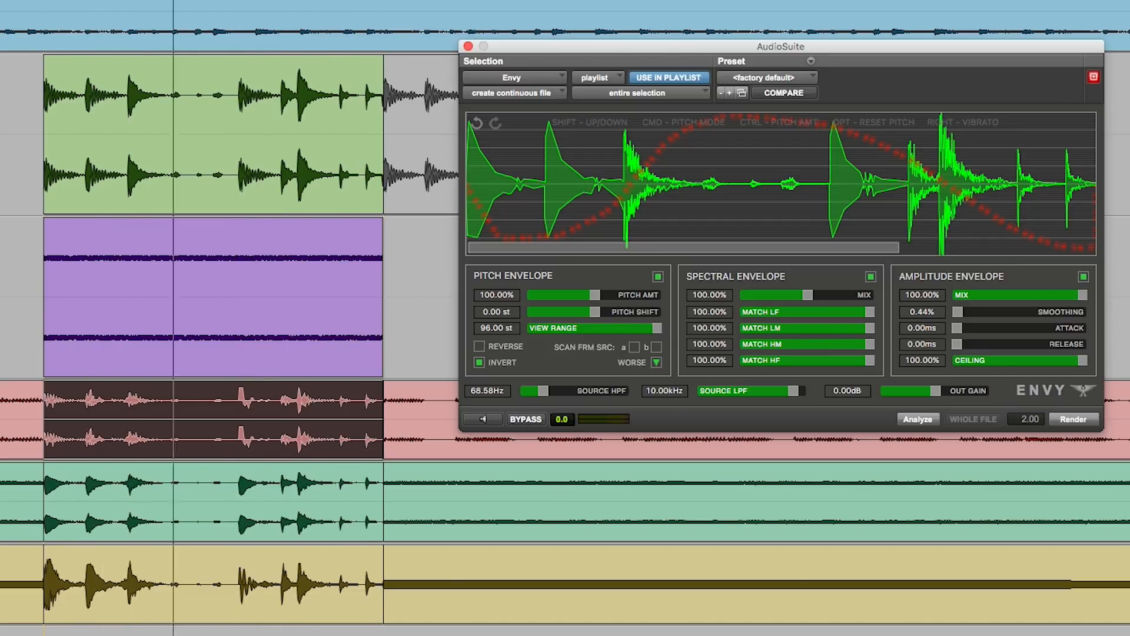
left_click(655, 362)
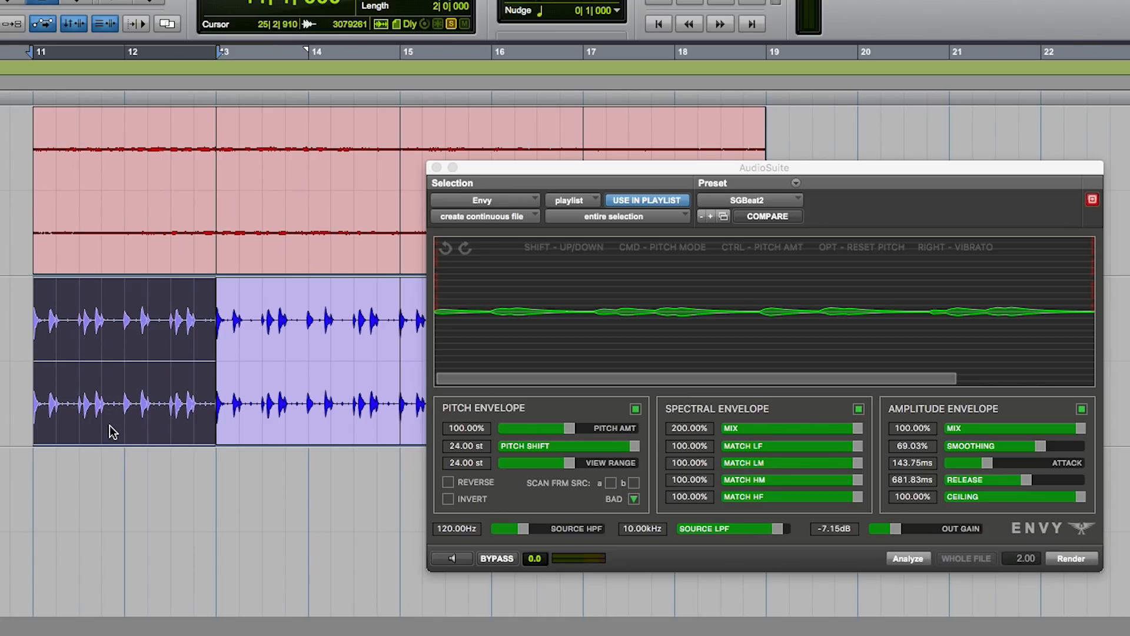
Play the two bars starting at bar 11 on the purple beat track, and the same two bars on the red track
left_click(111, 429)
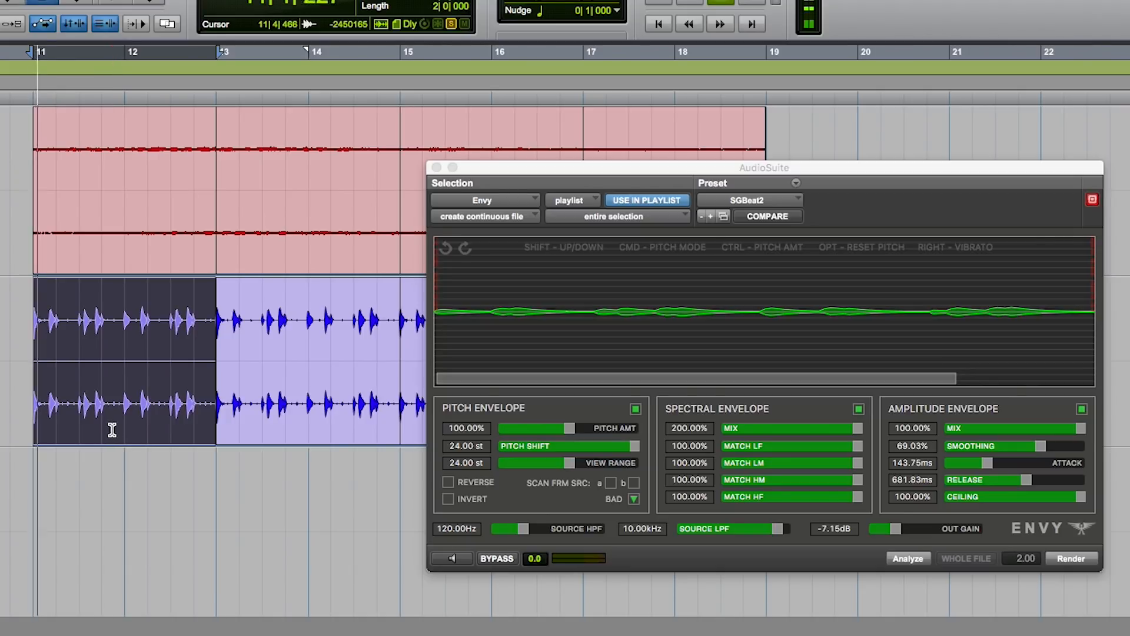
double_click(76, 241)
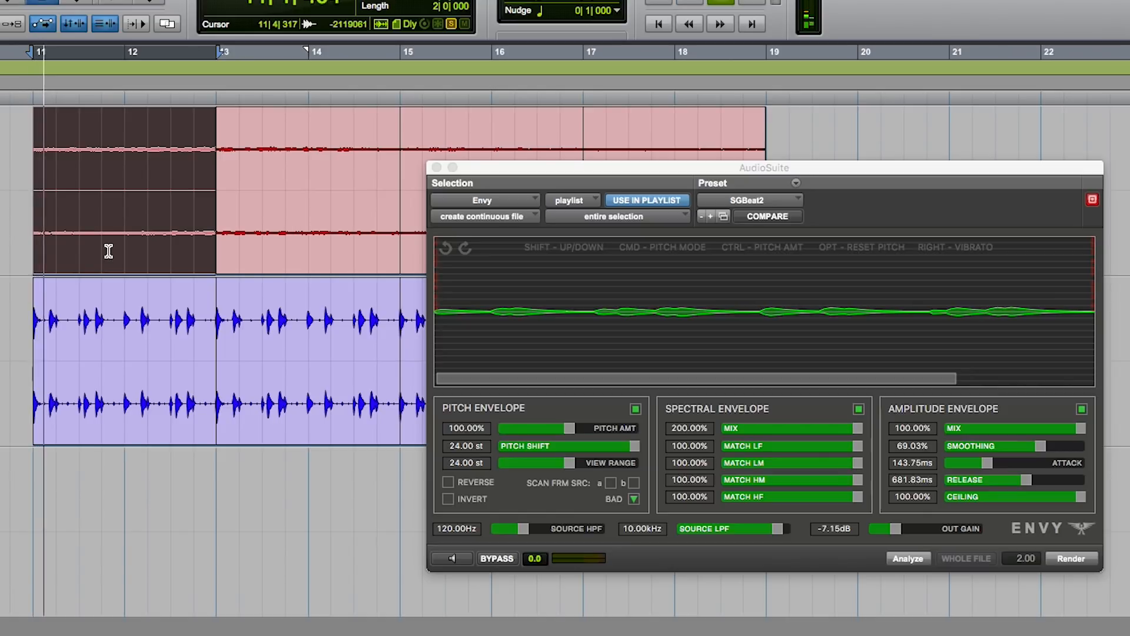
key("space")
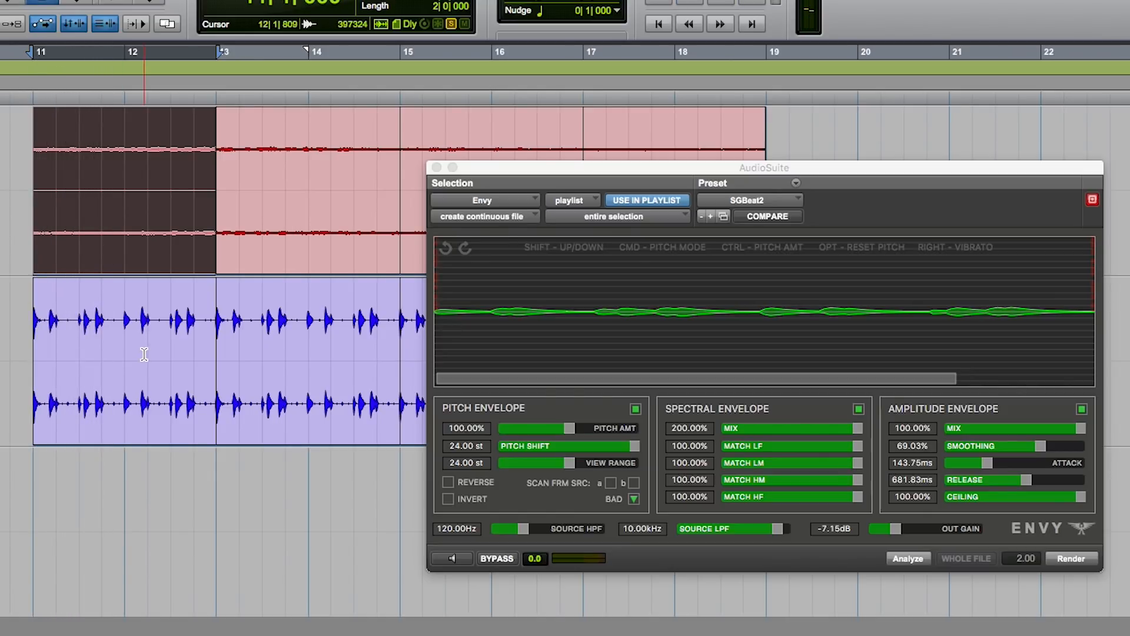
Load Envy's factory default preset
left_click(783, 199)
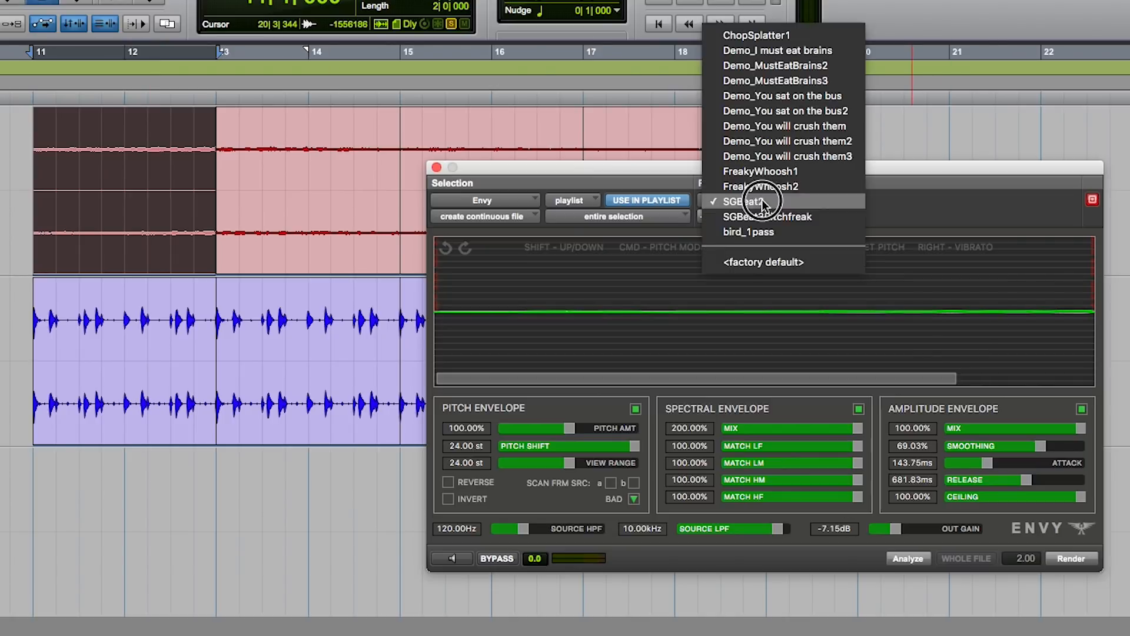
left_click(782, 259)
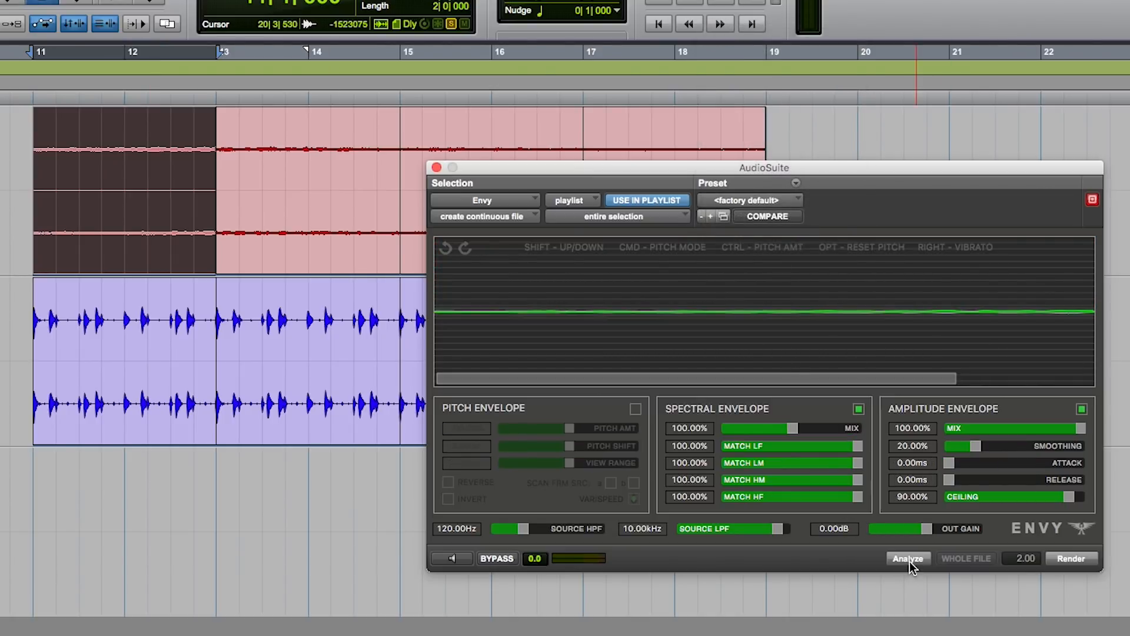
Copy all clips of the purple beat track to the track below, render Envy onto the copy and play it
triple_click(139, 335)
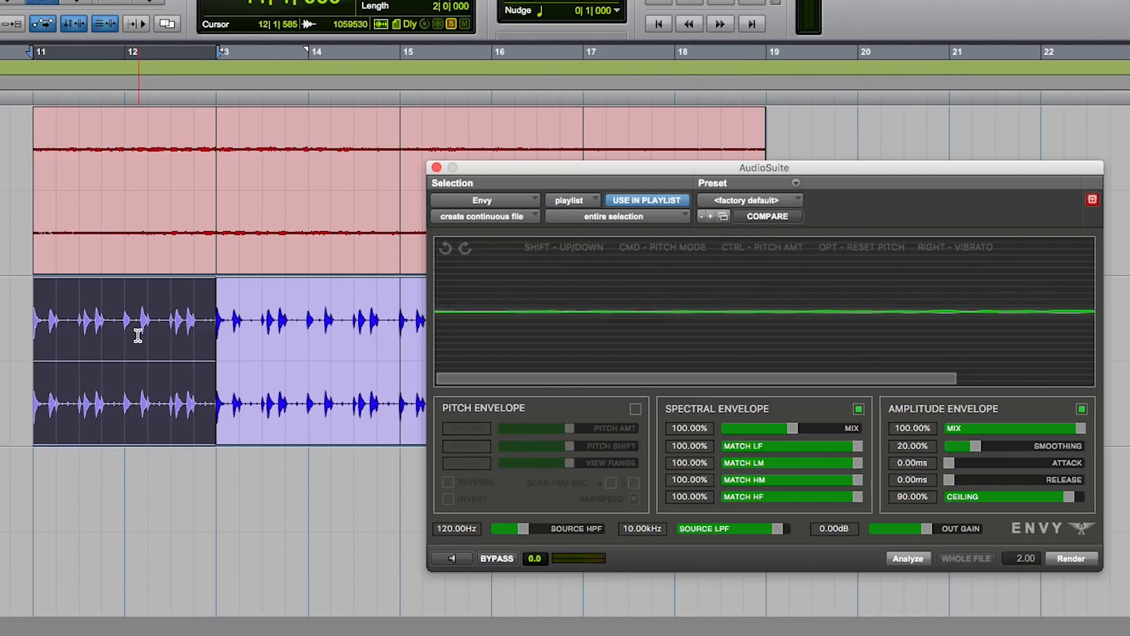
key("c")
key("semicolon")
key("v")
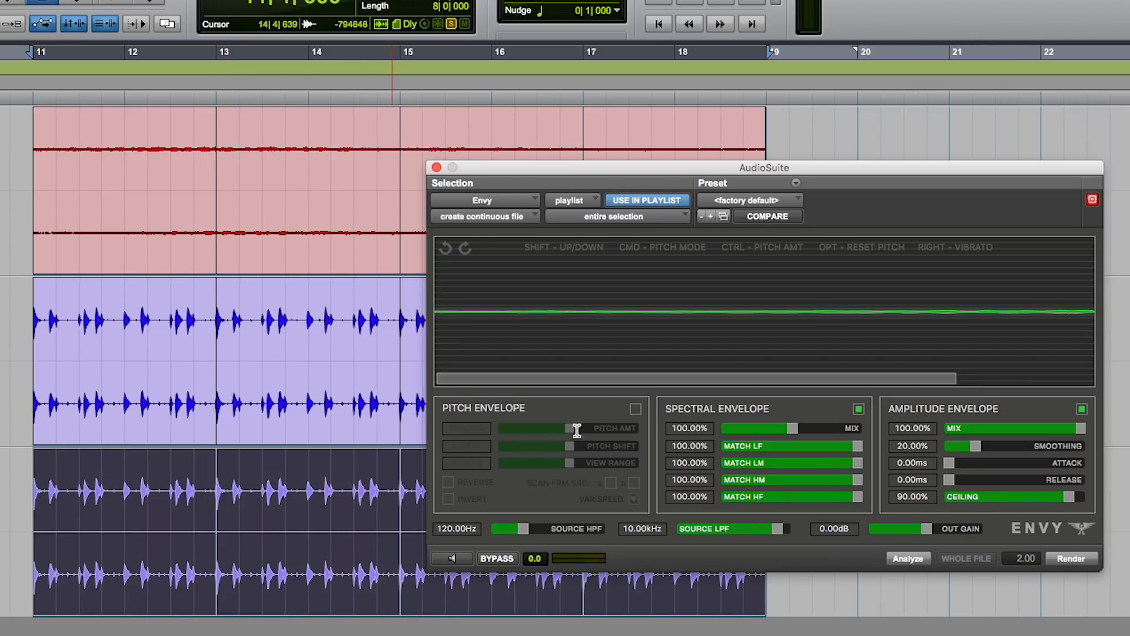
left_click(1071, 558)
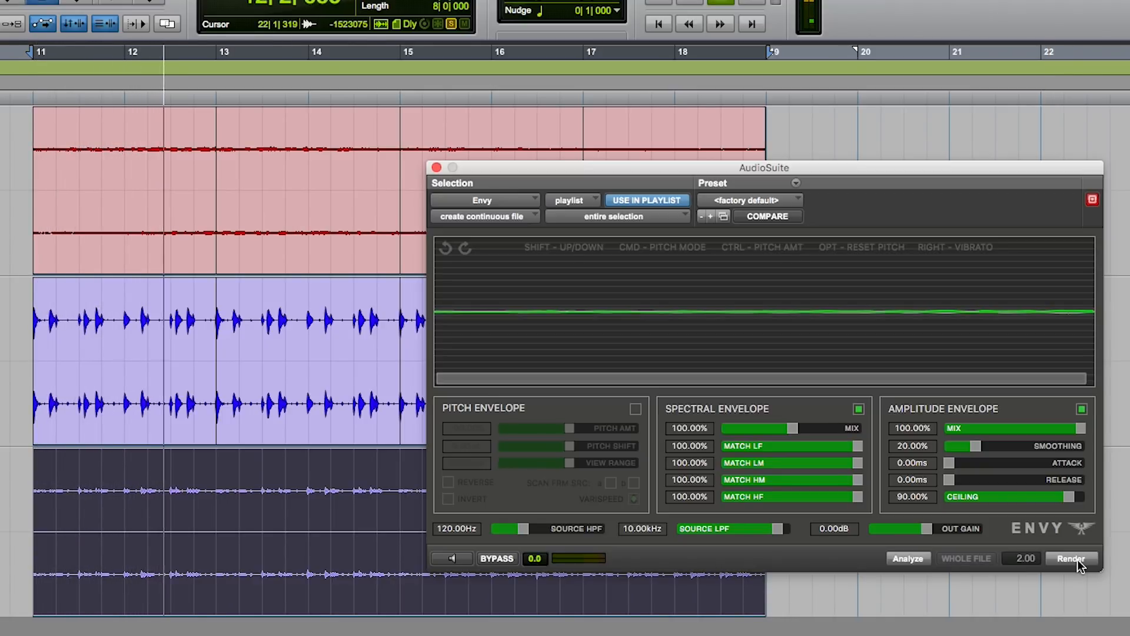
key("space")
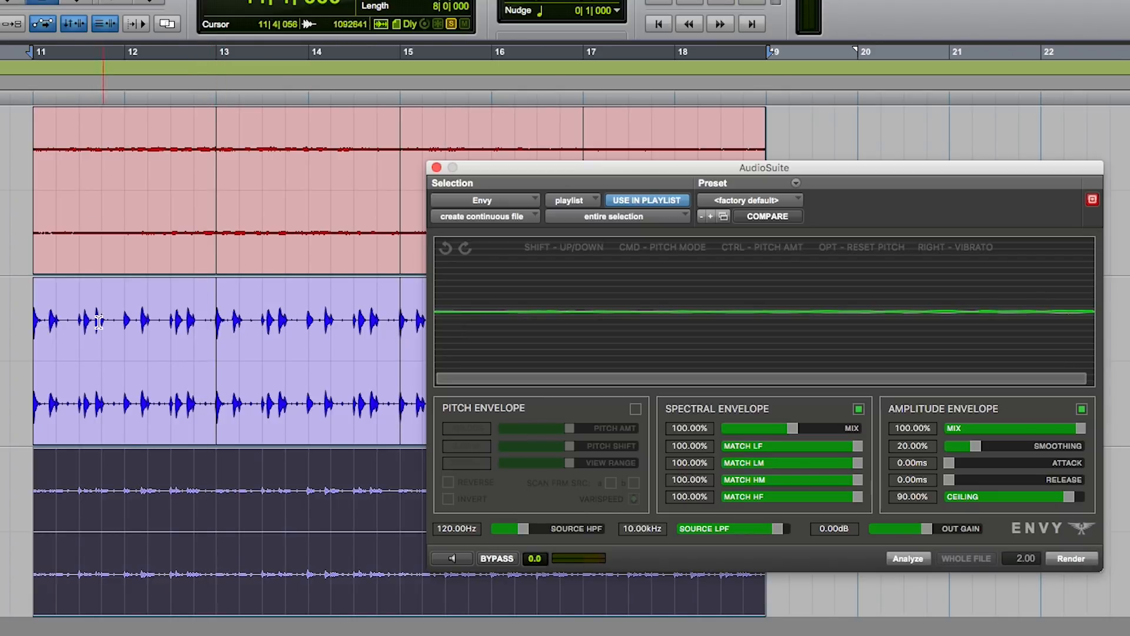
Analyze the purple beat clip at bar 11 as the source, render Envy onto the matching red clip and play the result
left_click(89, 204)
double_click(99, 350)
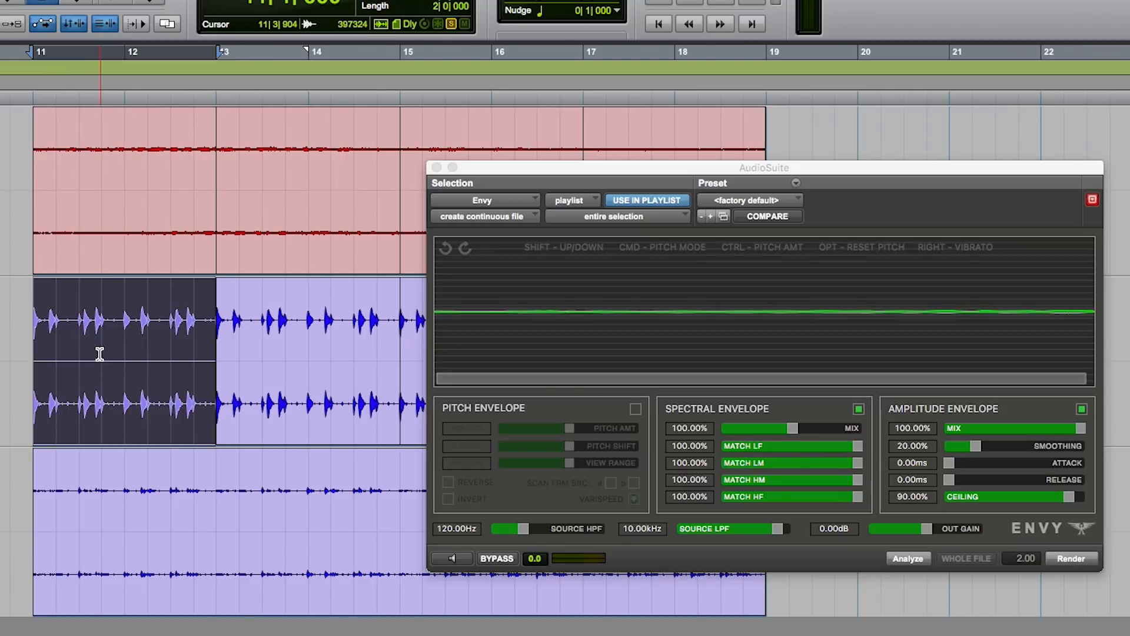
left_click(901, 559)
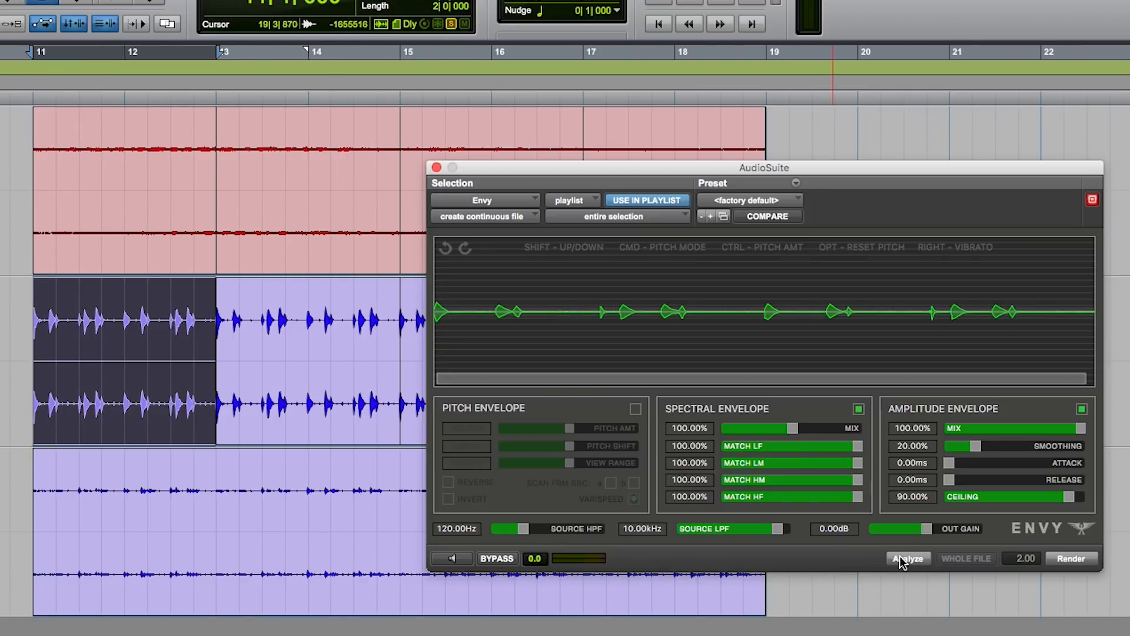
key("p")
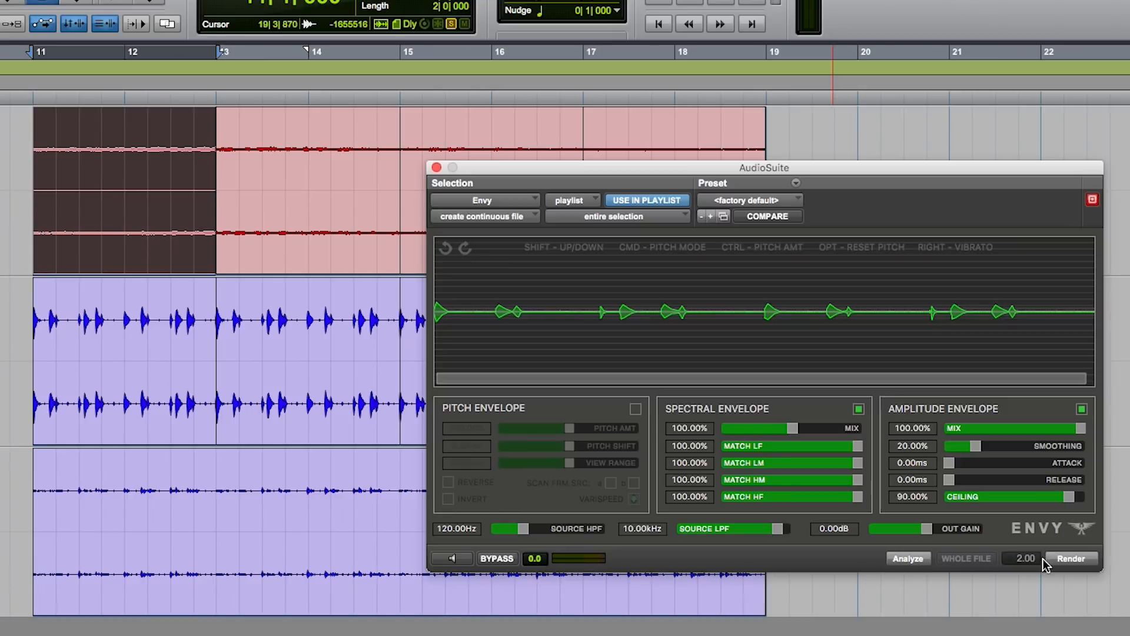
left_click(1069, 559)
key("space")
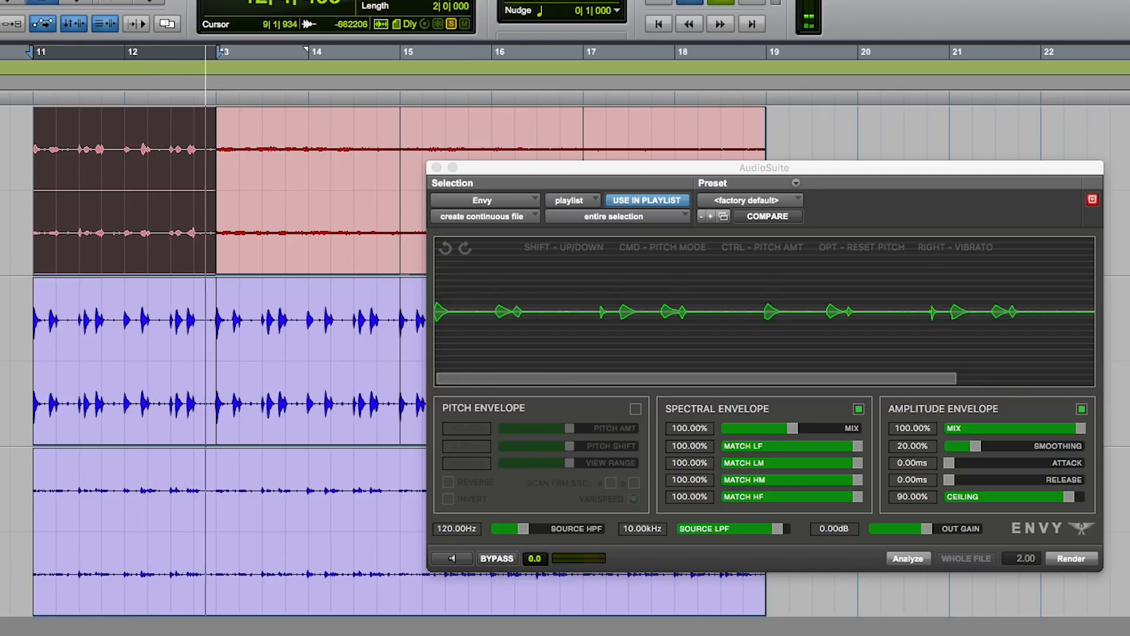
Select the red track's two bars at bar 13 and set the amplitude envelope's release to 749.83 ms and attack to 74.27 ms
double_click(314, 388)
double_click(275, 238)
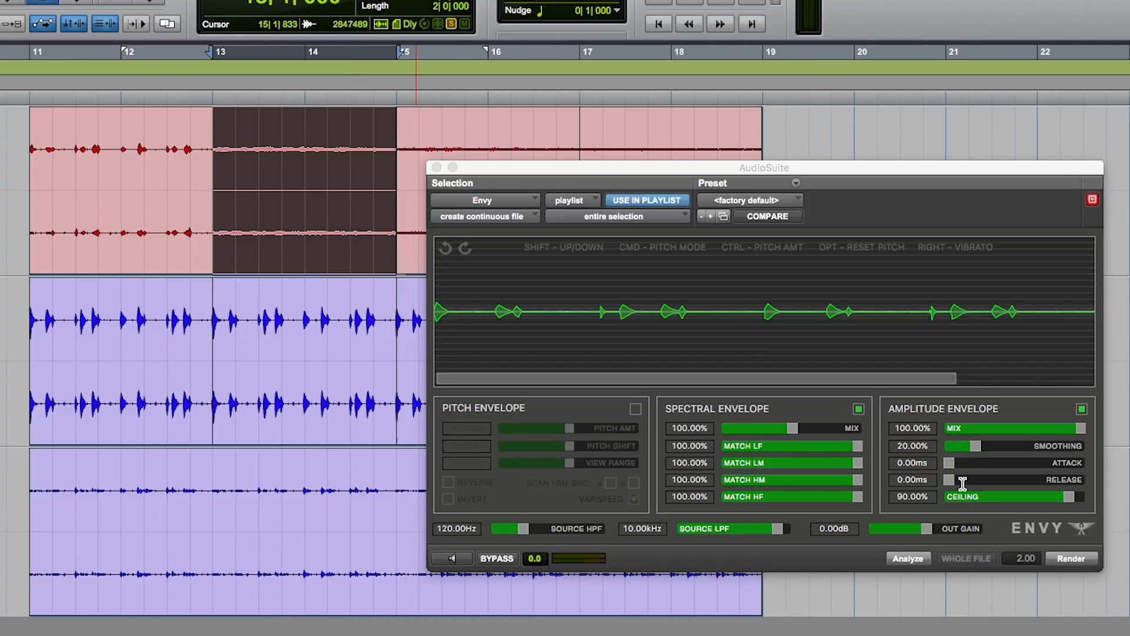
left_click_drag(962, 484, 1024, 485)
left_click(968, 465)
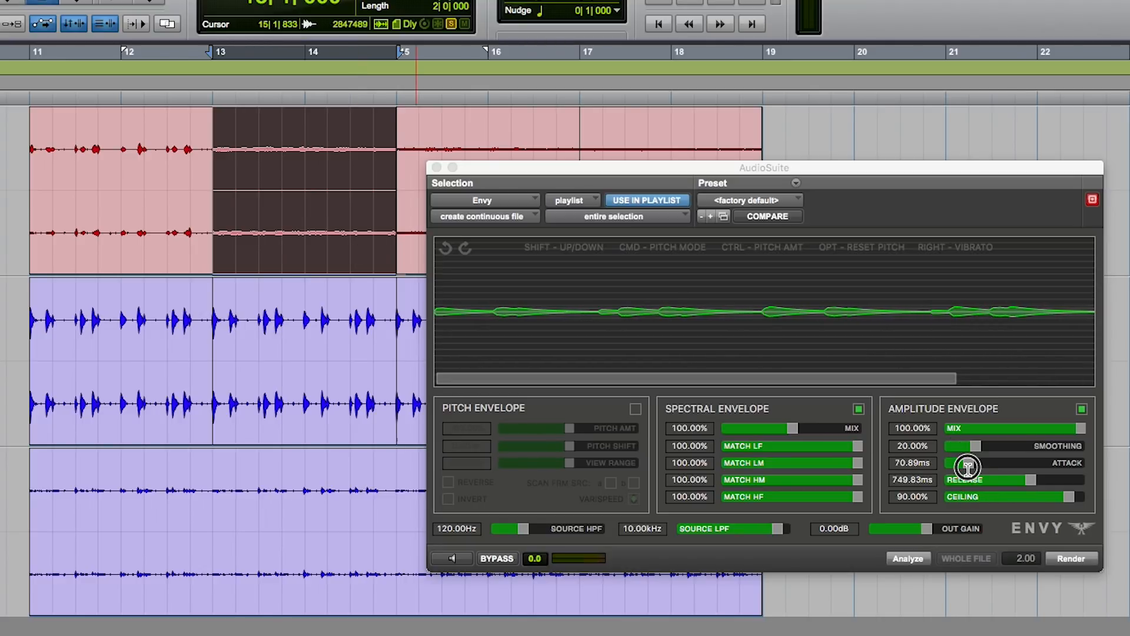
Render Envy onto the red clip at bar 13 and play the result
left_click(1071, 559)
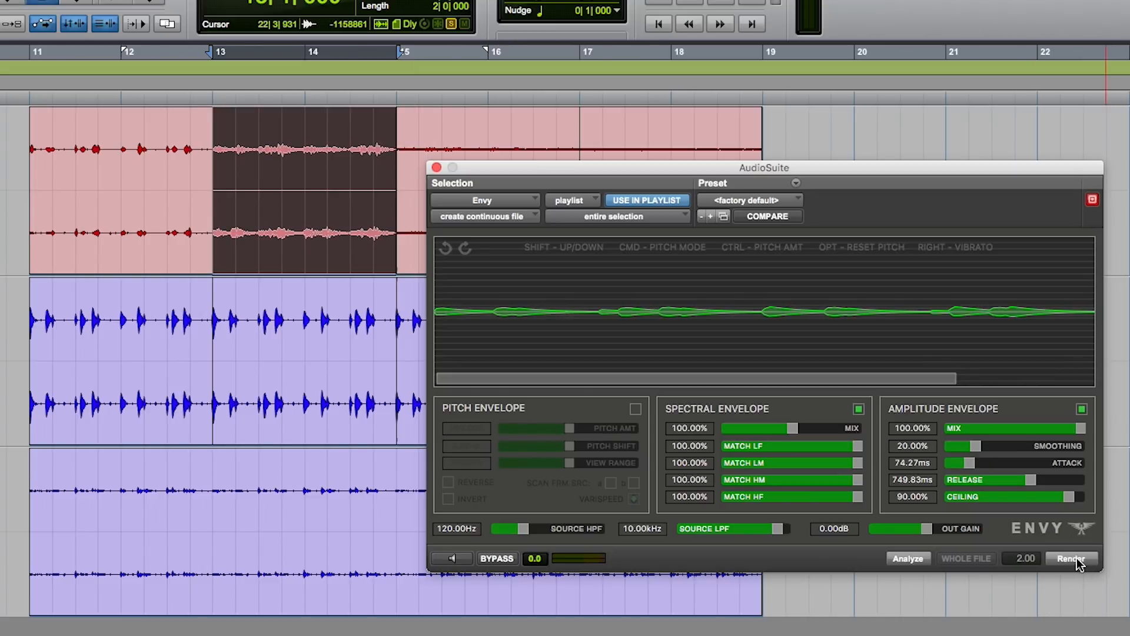
key("space")
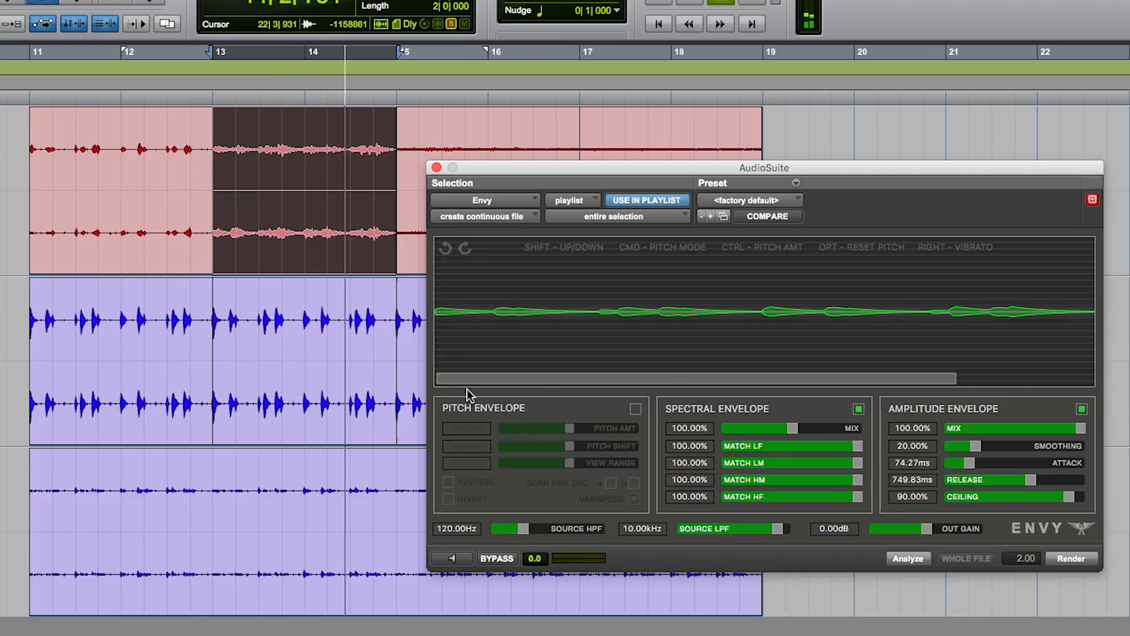
left_click(1, 407)
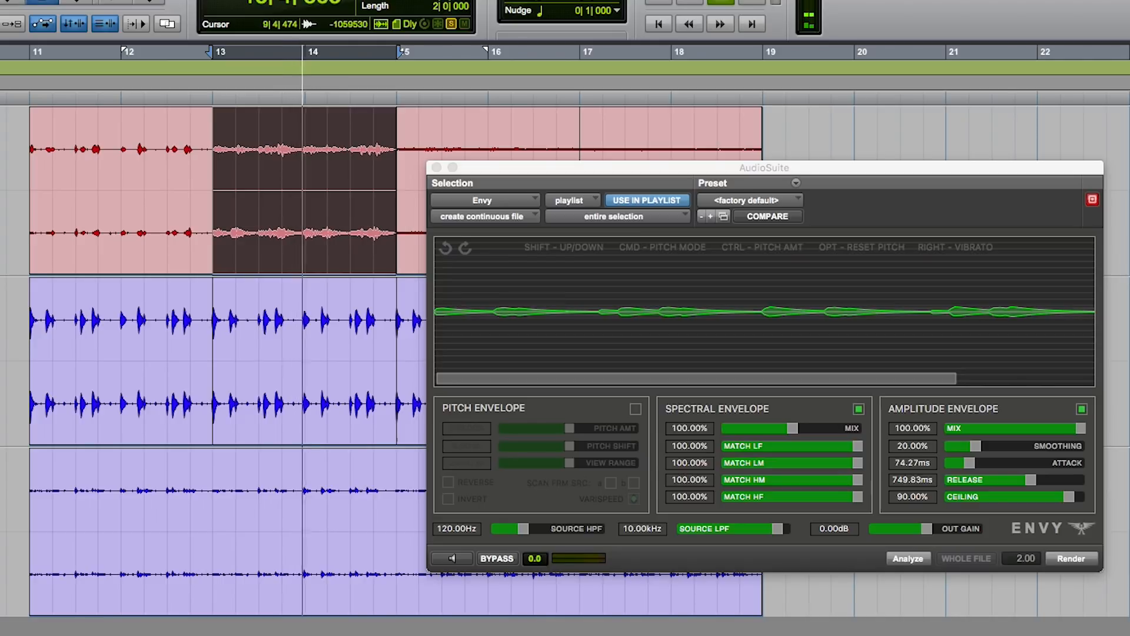
key("space")
Analyze the purple beat clip at bar 15 with the SGBeat2 preset and render Envy onto the matching red clip
scroll(142, 432, "right", 5)
double_click(332, 351)
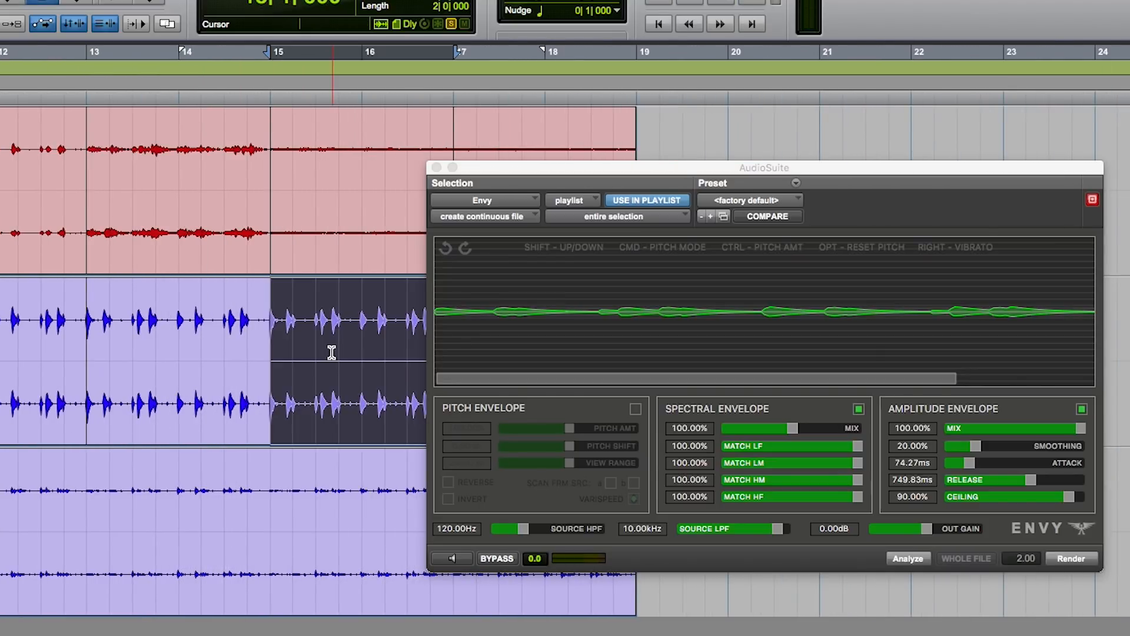
left_click_drag(612, 446, 681, 456)
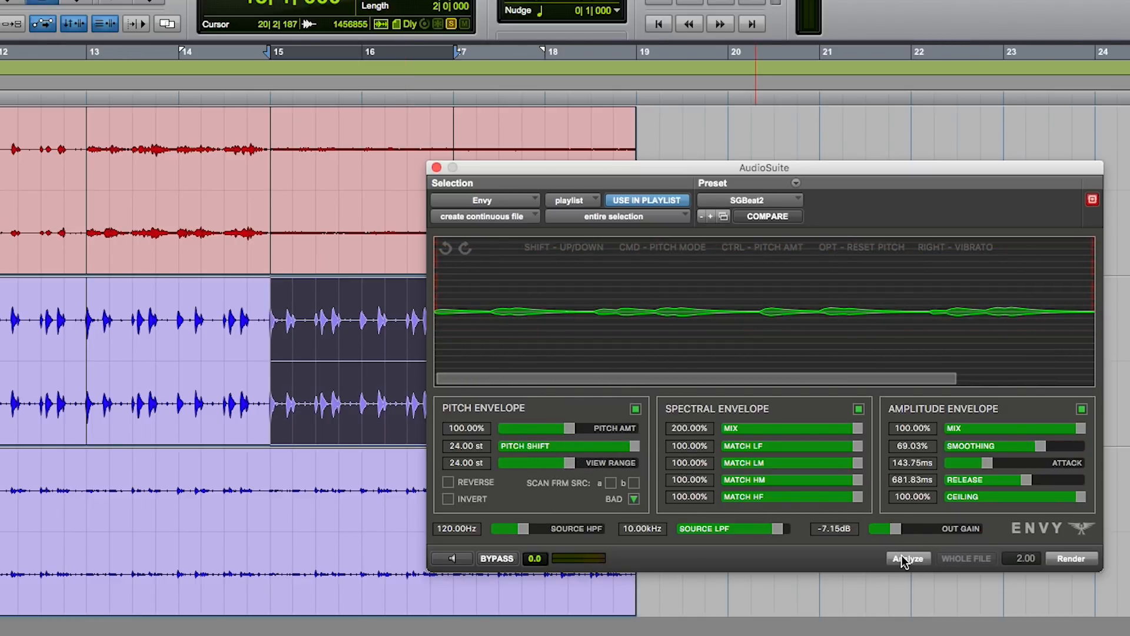
key("p")
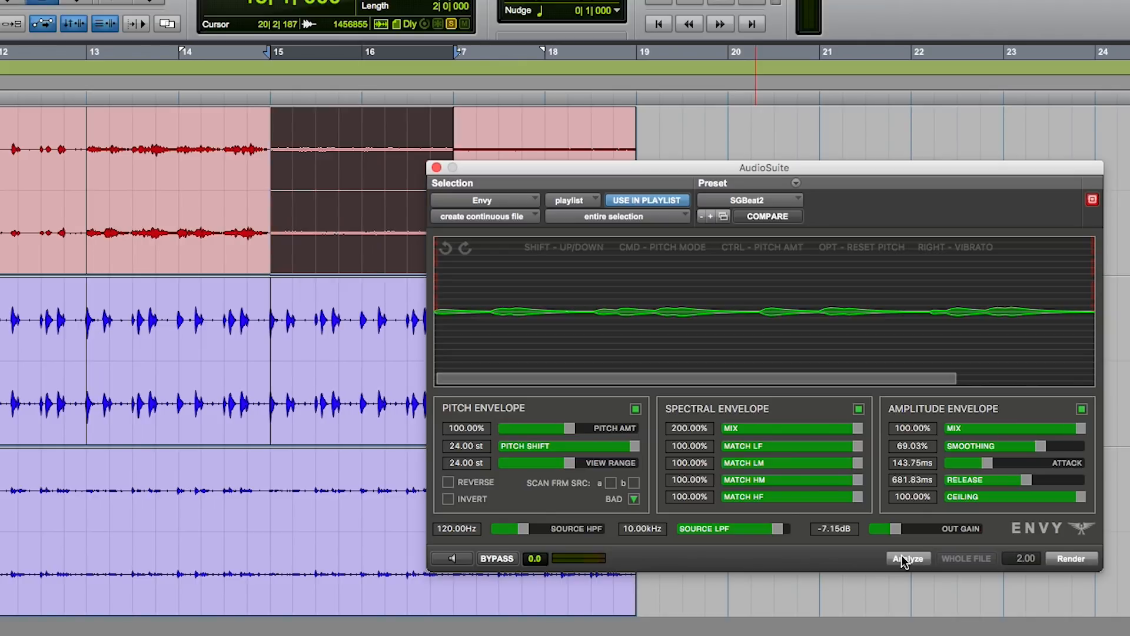
left_click(1080, 560)
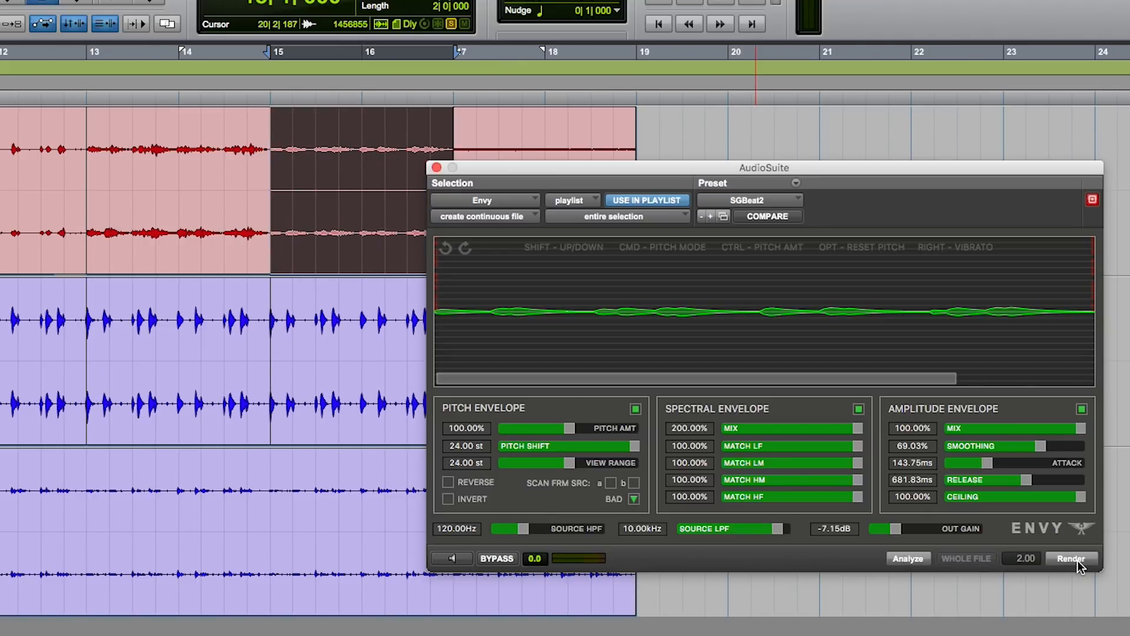
key("space")
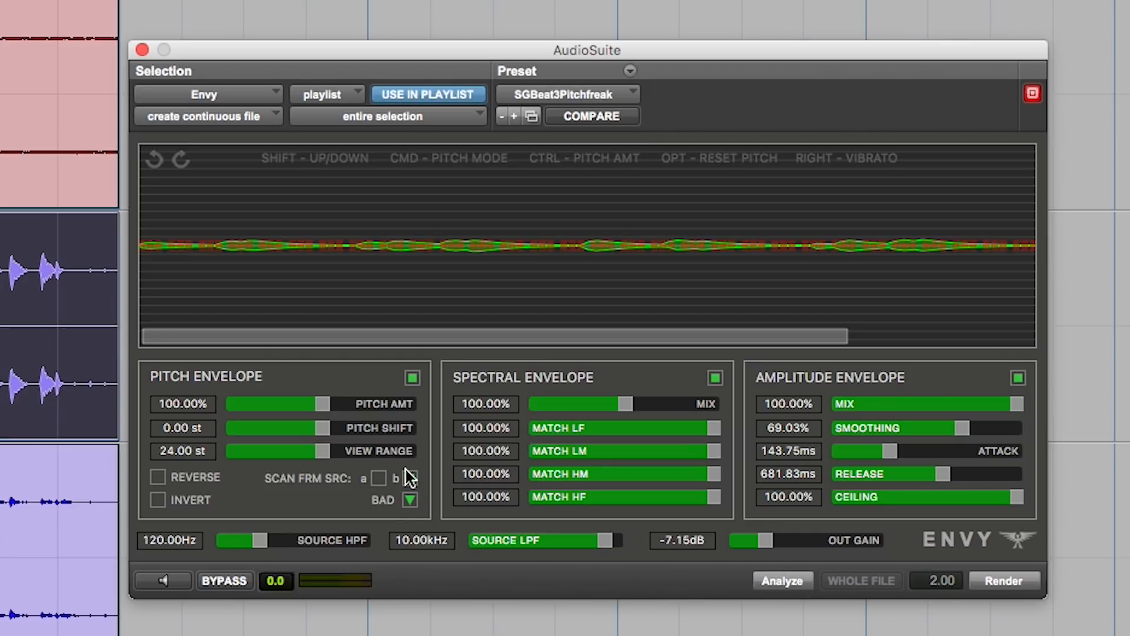
Analyze the source using SGBeat3Pitchfreak with pitch scanned from source b, and set the pitch amount to 36.30% and pitch shift to 7.74 st
left_click(796, 583)
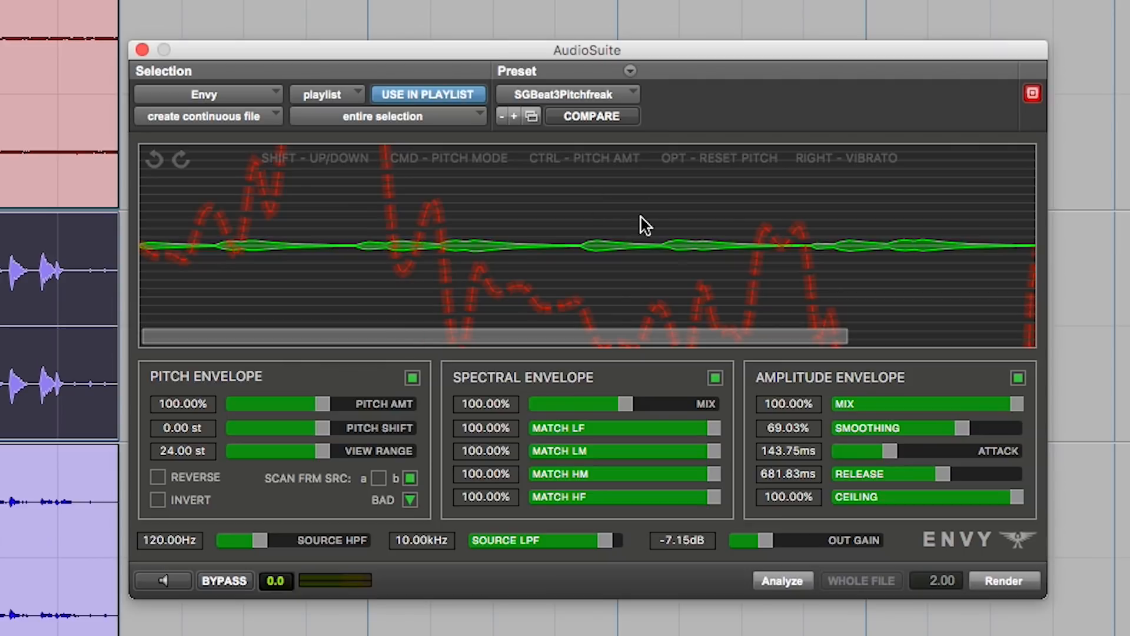
left_click_drag(598, 288, 588, 59)
left_click_drag(311, 403, 265, 407)
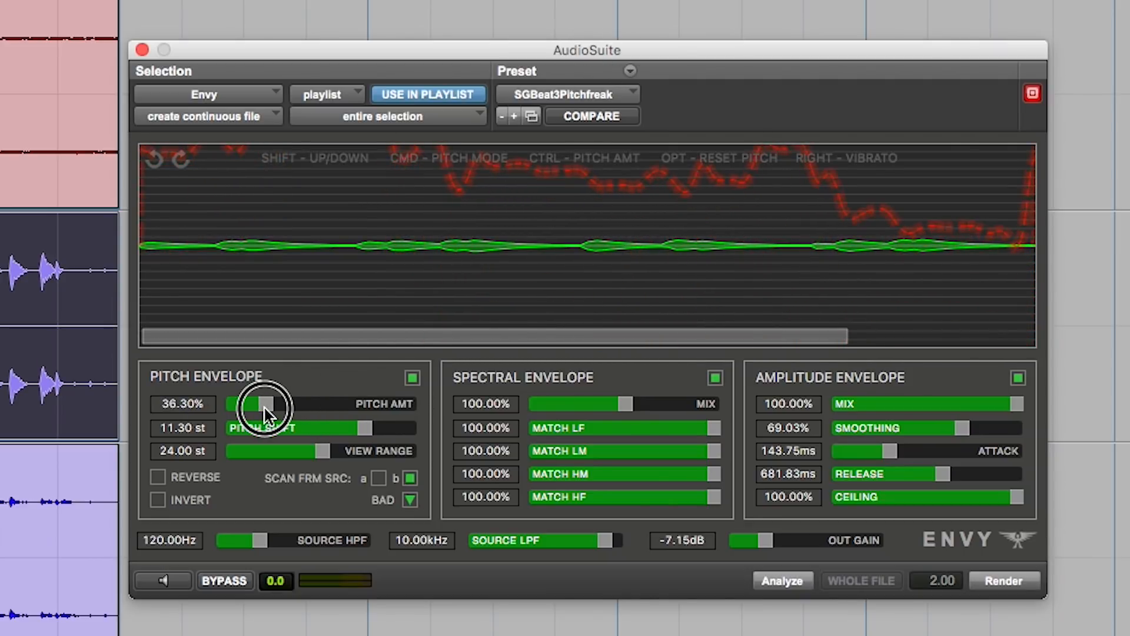
left_click_drag(387, 278, 387, 336)
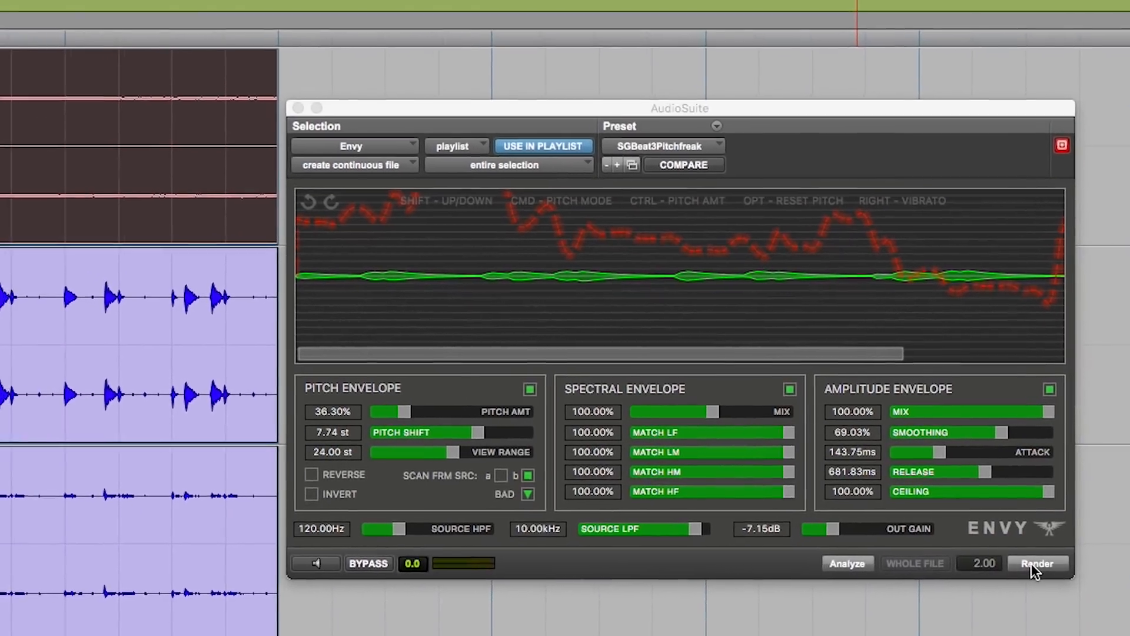
Render Envy onto the red track's two bars at bar 17, and undo the render after listening
left_click(1008, 575)
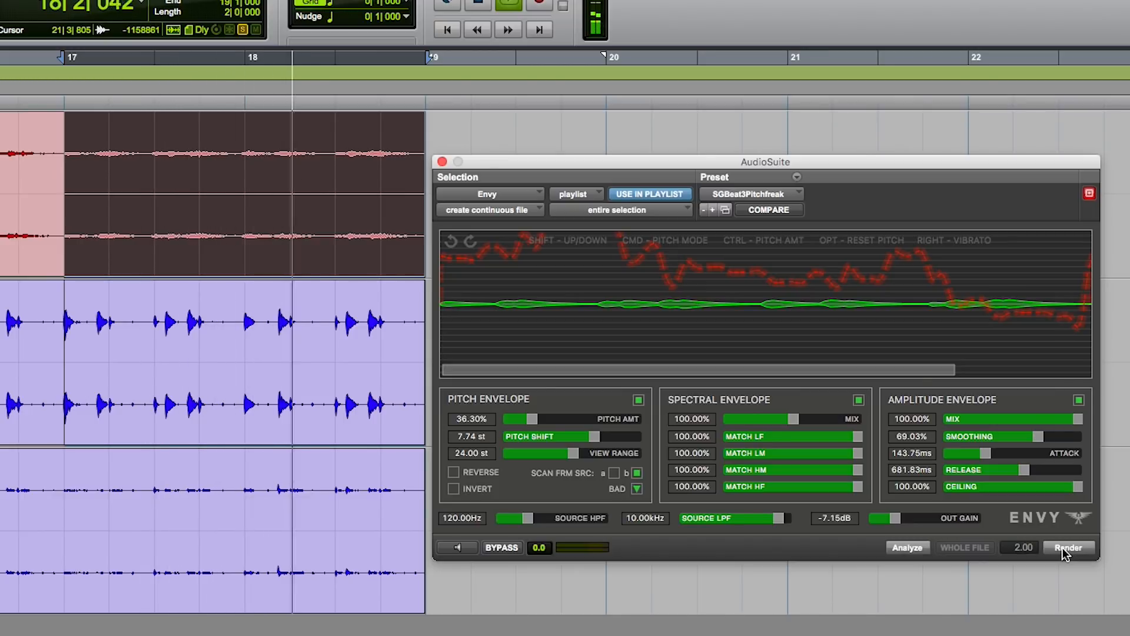
left_click(1065, 548)
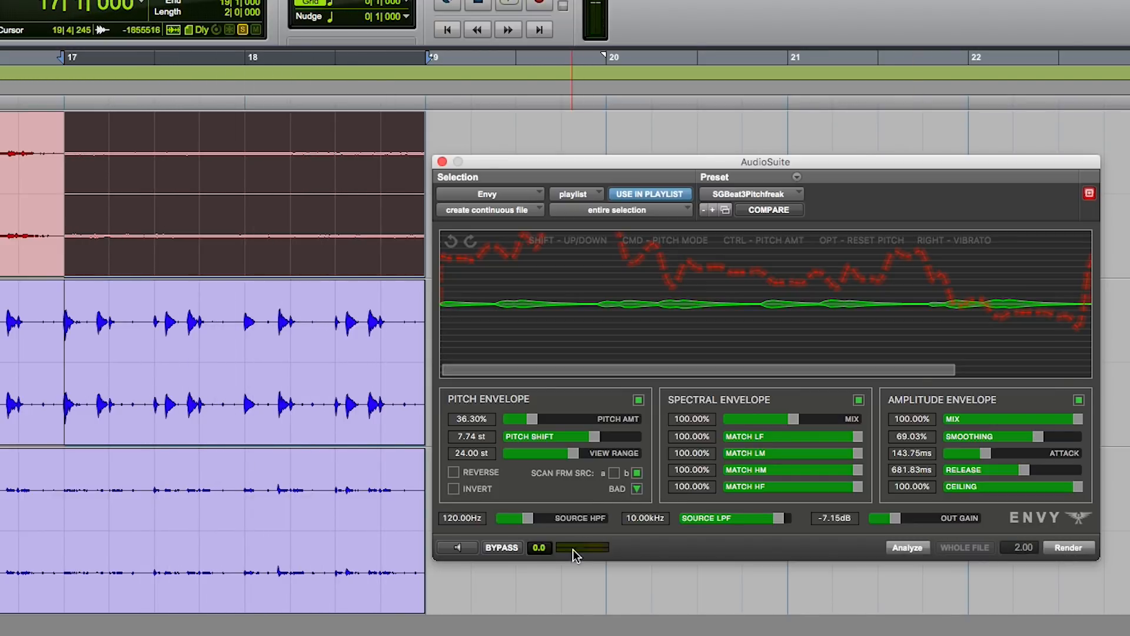
Set the pitch mode to Rhythmic, pitch shift to 0.00 st and pitch amount to 100.00%, and render the red clip at bar 17 for playback
left_click(626, 492)
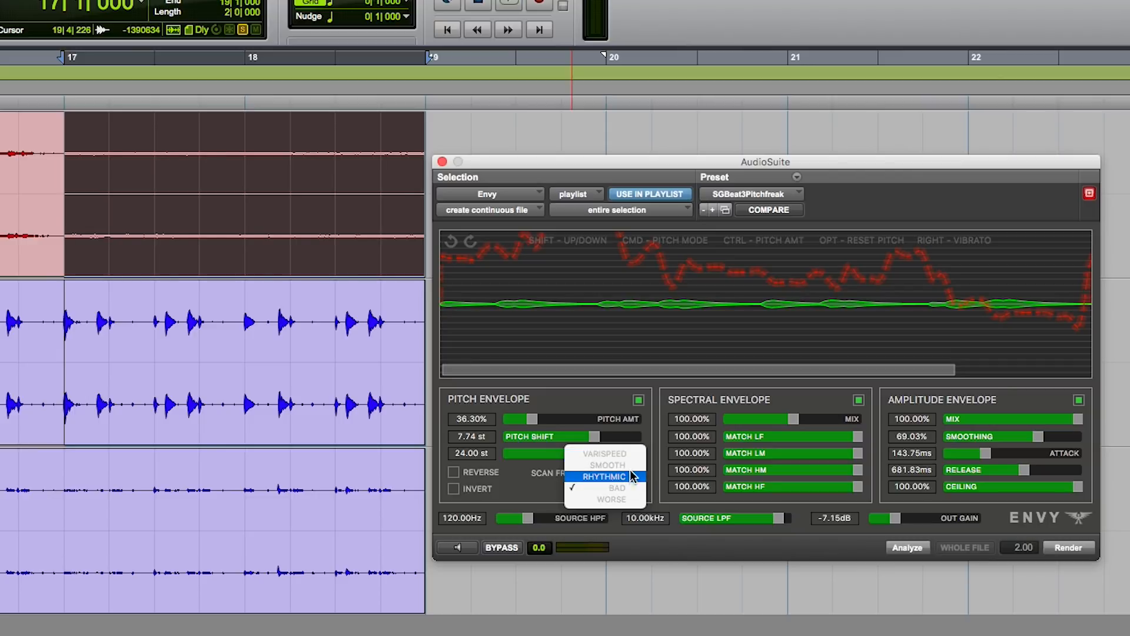
left_click(606, 471)
left_click(566, 435, "alt")
left_click(577, 419, "alt")
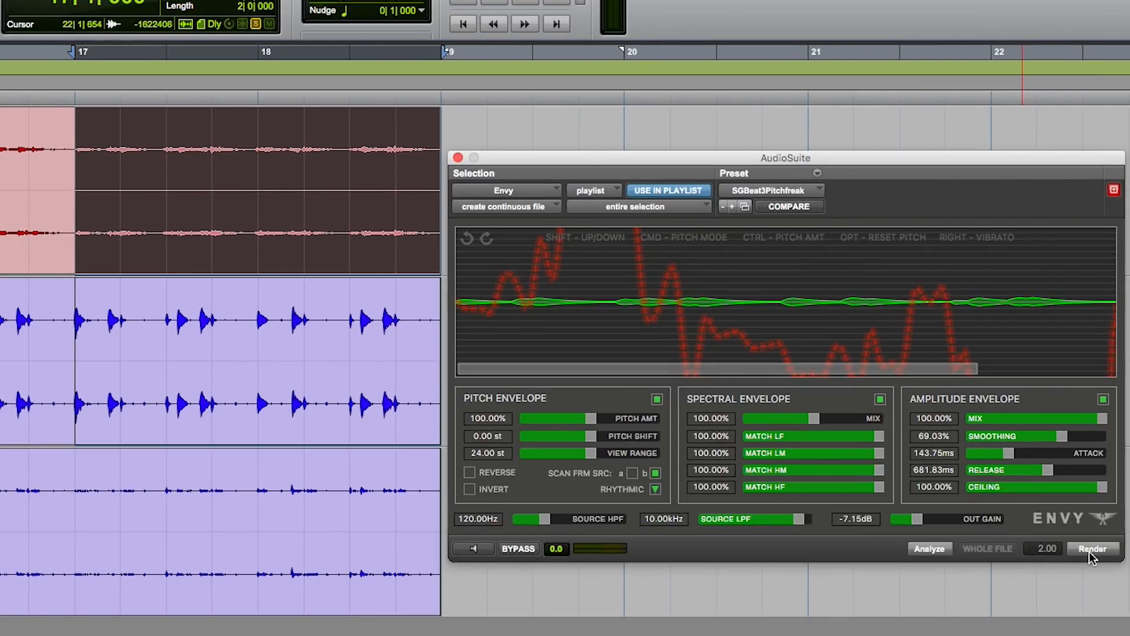
key("space")
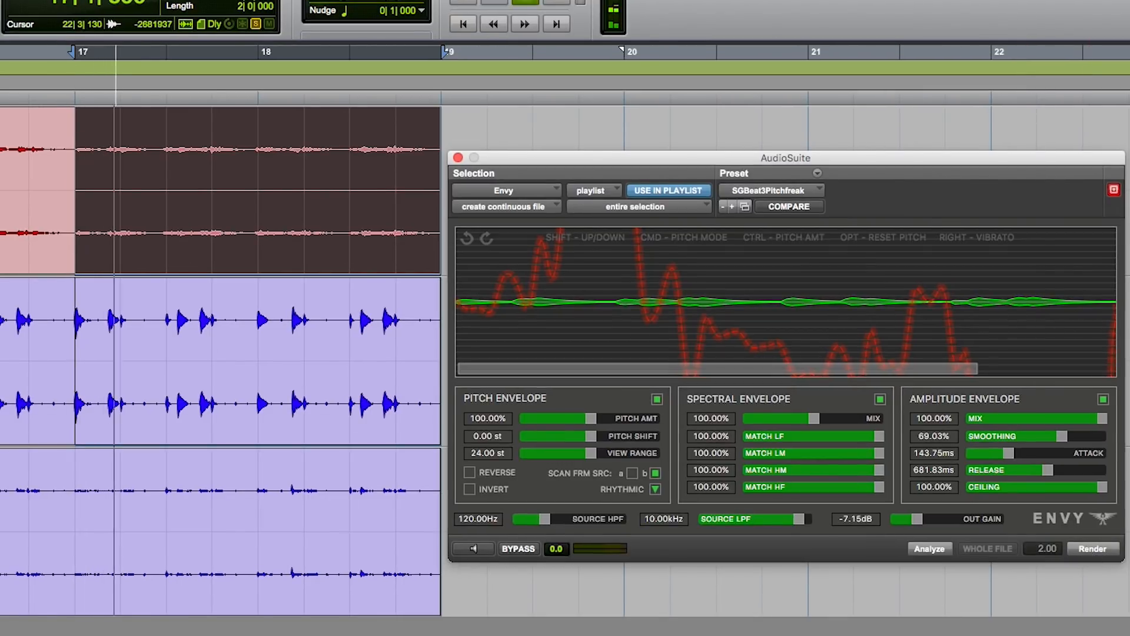